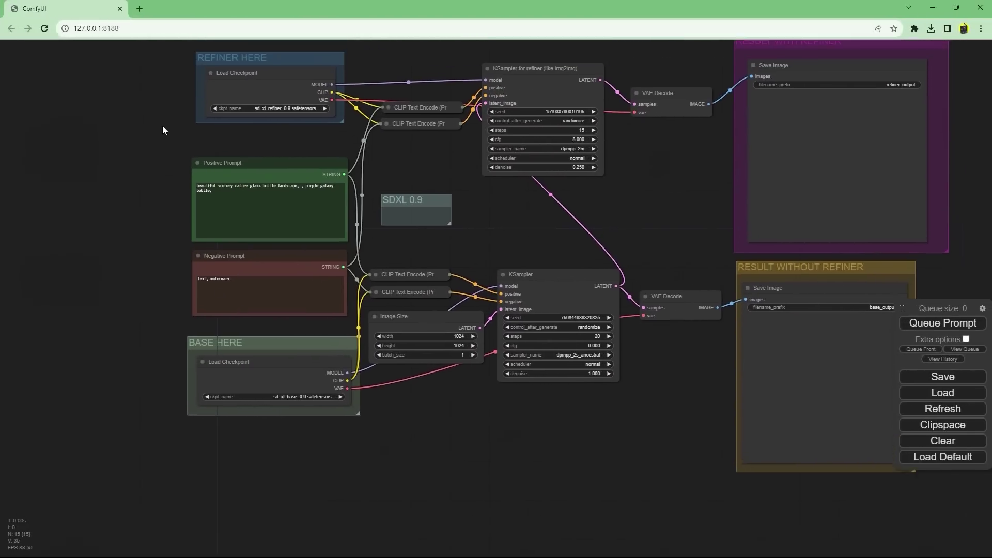
pyautogui.moveTo(162, 130); pyautogui.dragTo(195, 210)
pyautogui.scroll(4, 184, 184)
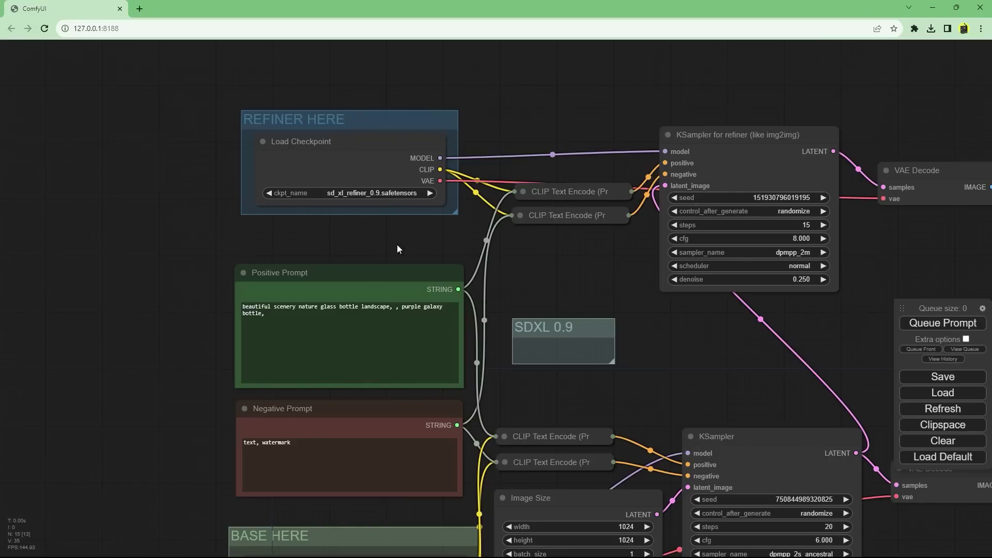
pyautogui.scroll(2, 411, 227)
pyautogui.scroll(2, 426, 199)
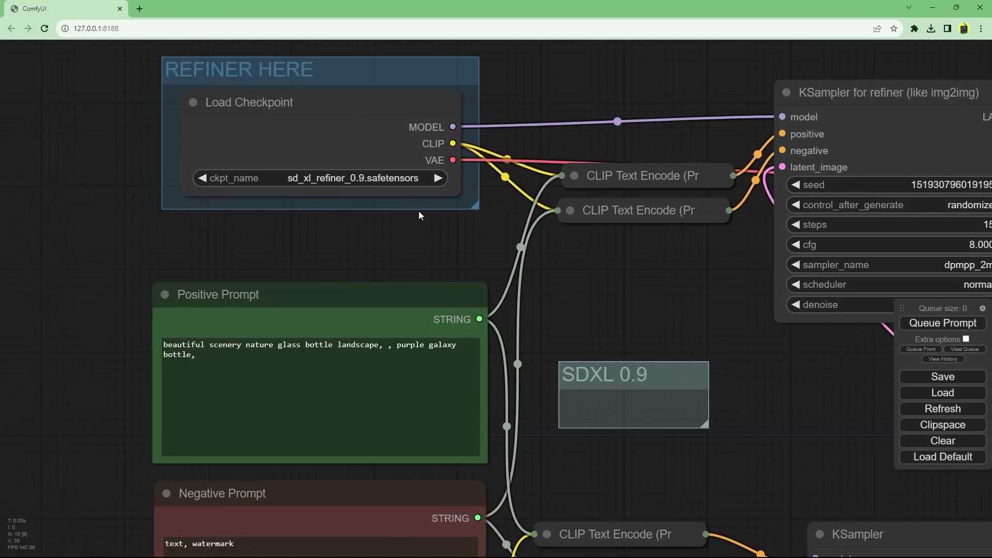
pyautogui.click(416, 178)
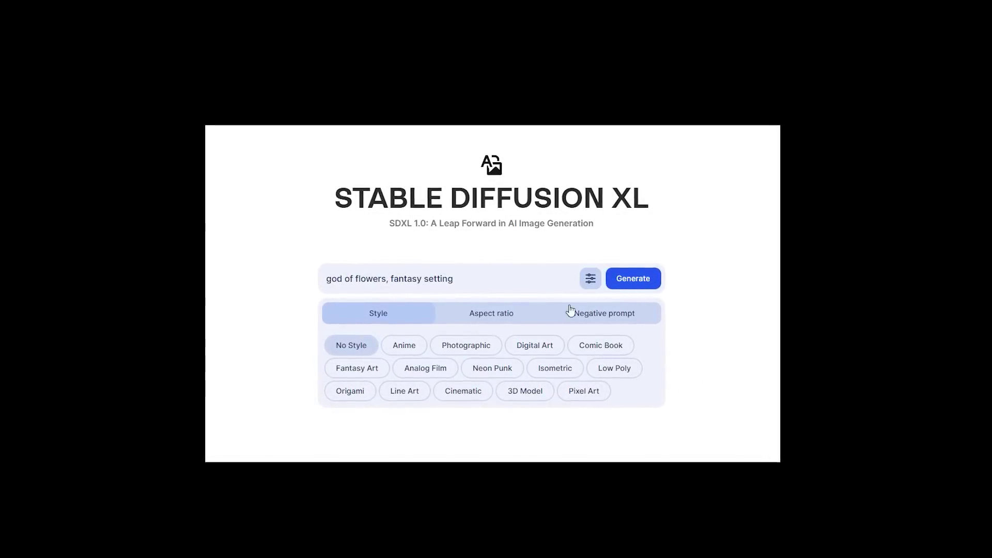
pyautogui.click(452, 346)
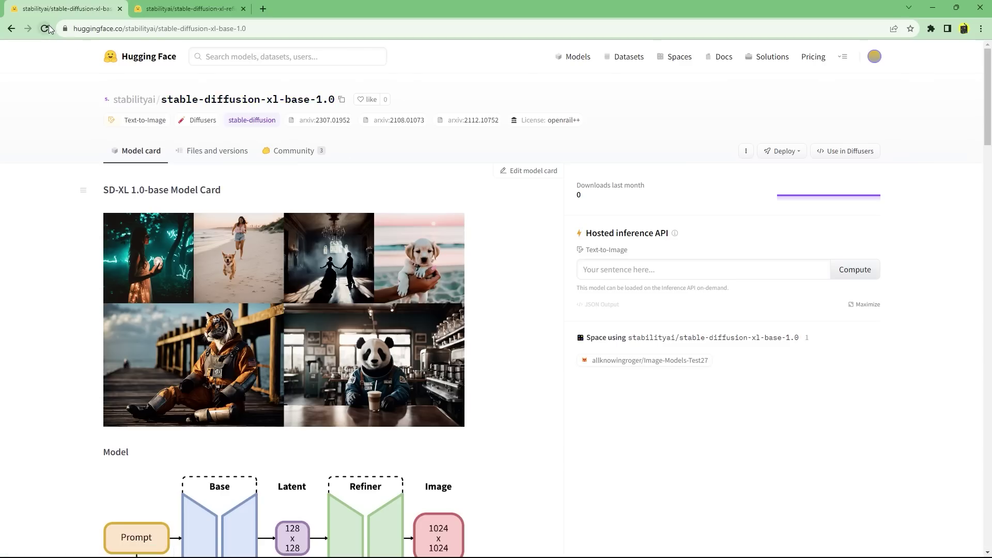
# - Reload the base model page and open the file listings of the stable-diffusion-xl-base-1.0 and stable-diffusion-xl-refiner-1.0 repositories
pyautogui.click(45, 28)
pyautogui.click(190, 9)
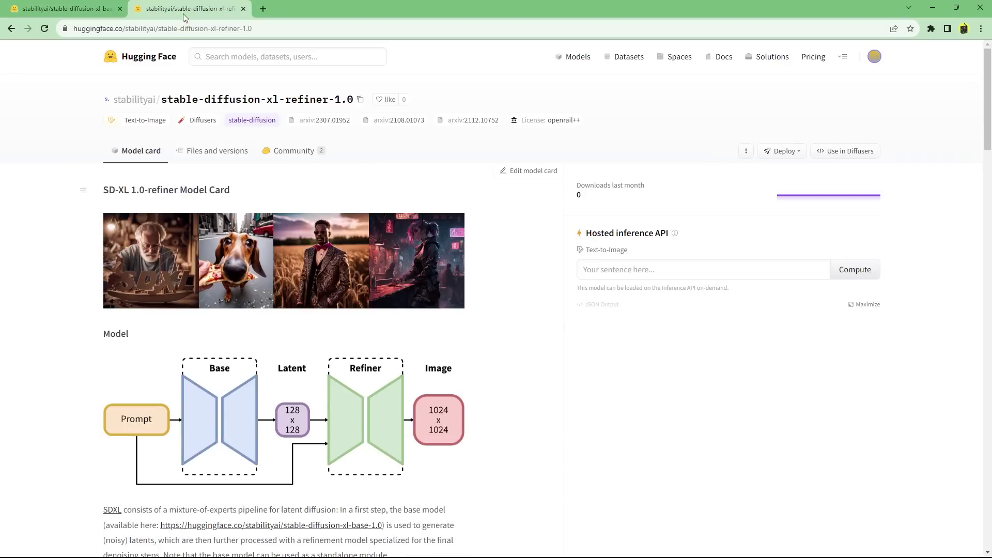
pyautogui.click(49, 12)
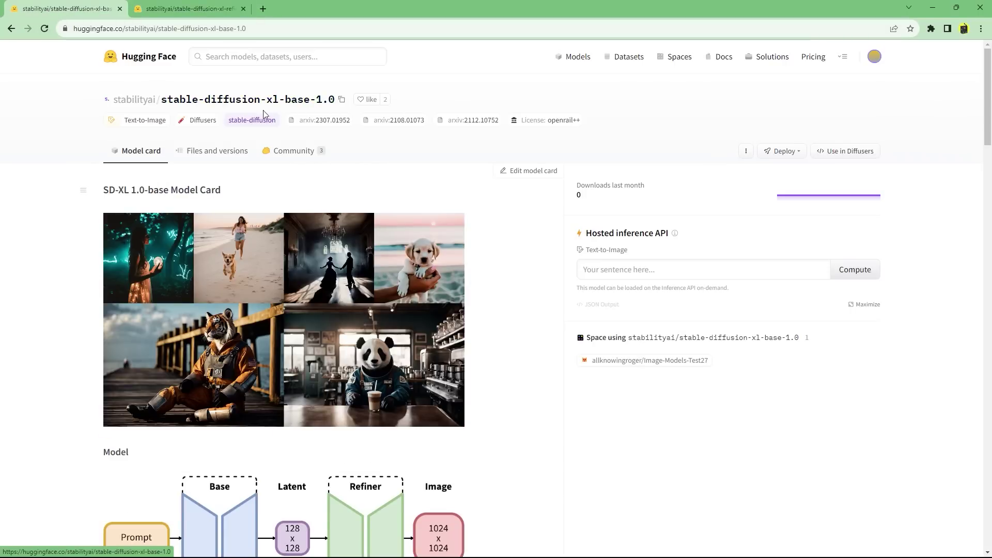
pyautogui.click(221, 153)
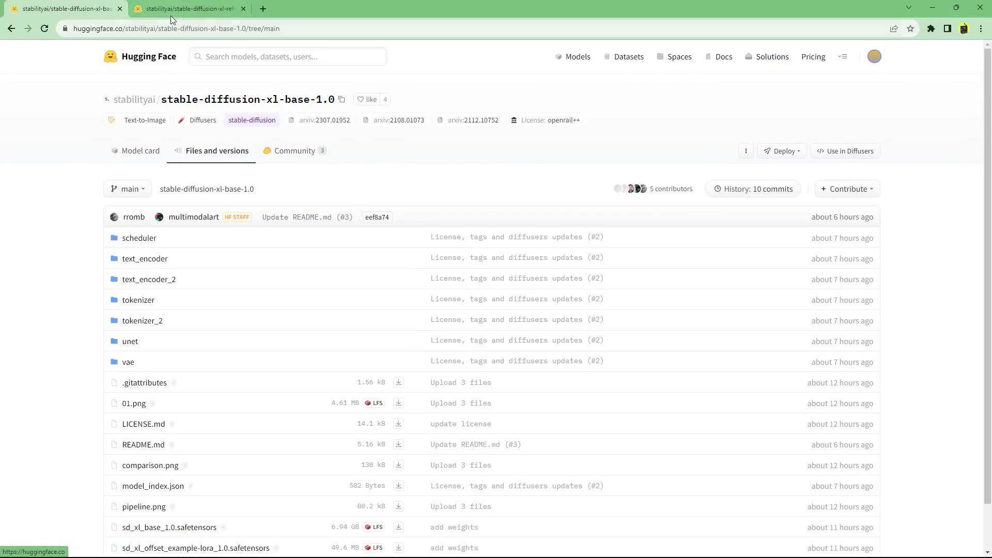
pyautogui.click(166, 12)
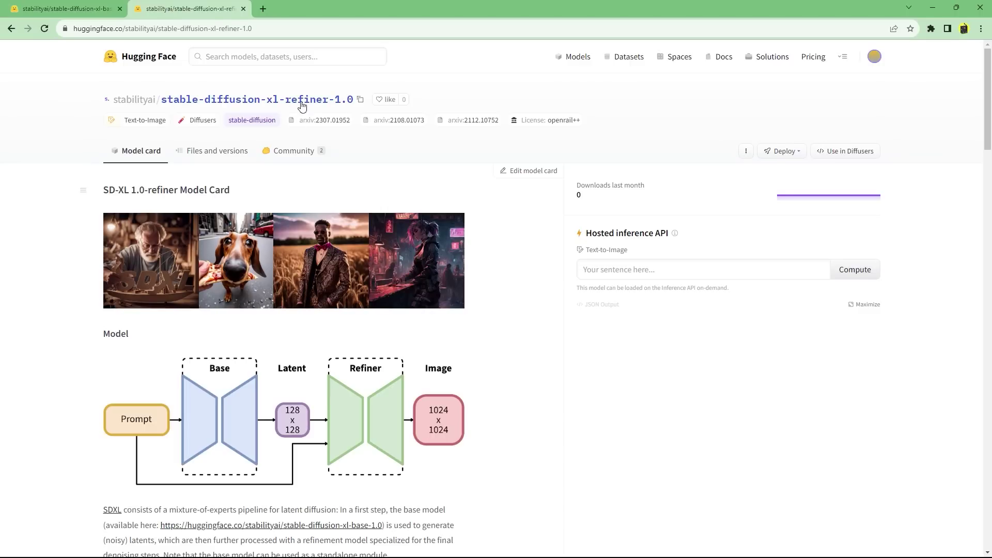
pyautogui.click(232, 152)
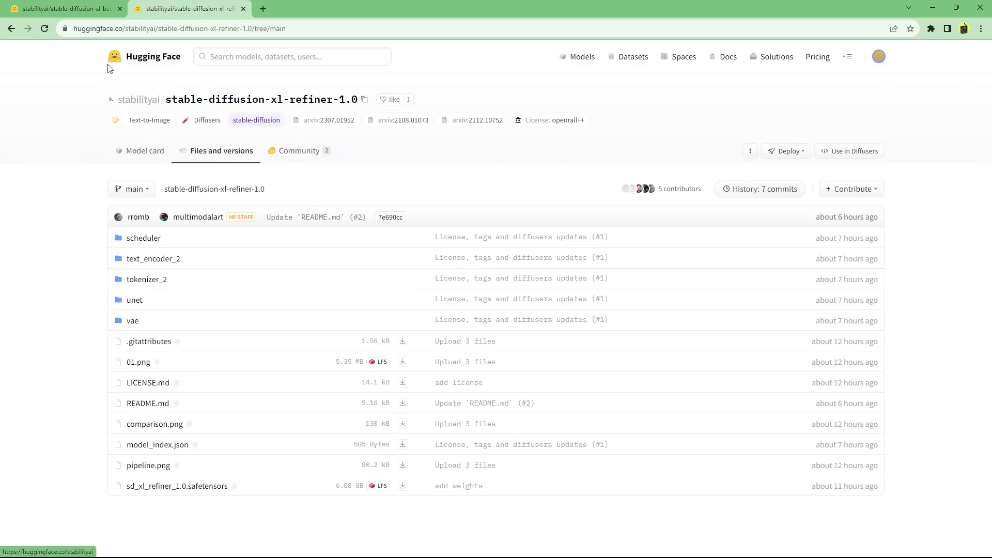
# - Download sd_xl_base_1.0.safetensors from the stable-diffusion-xl-base-1.0 repository
pyautogui.click(78, 15)
pyautogui.scroll(-1, 81, 268)
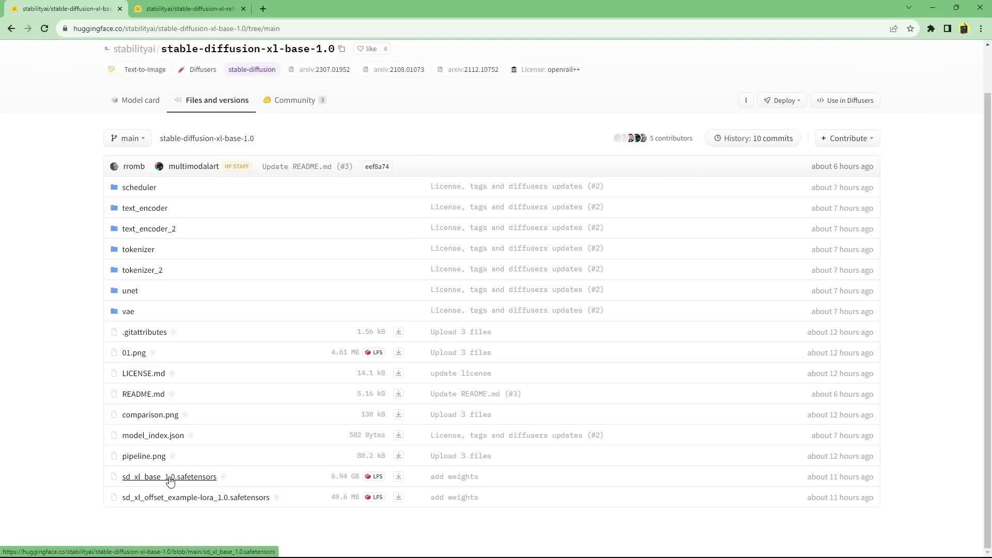
pyautogui.click(399, 478)
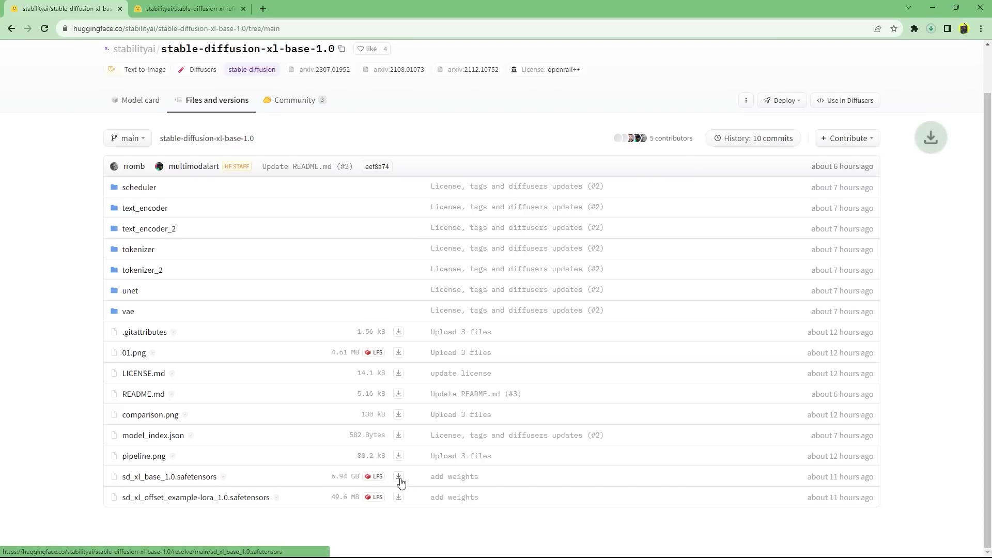
# - Download sd_xl_refiner_1.0.safetensors from the stable-diffusion-xl-refiner-1.0 repository and check the browser's downloads
pyautogui.click(185, 11)
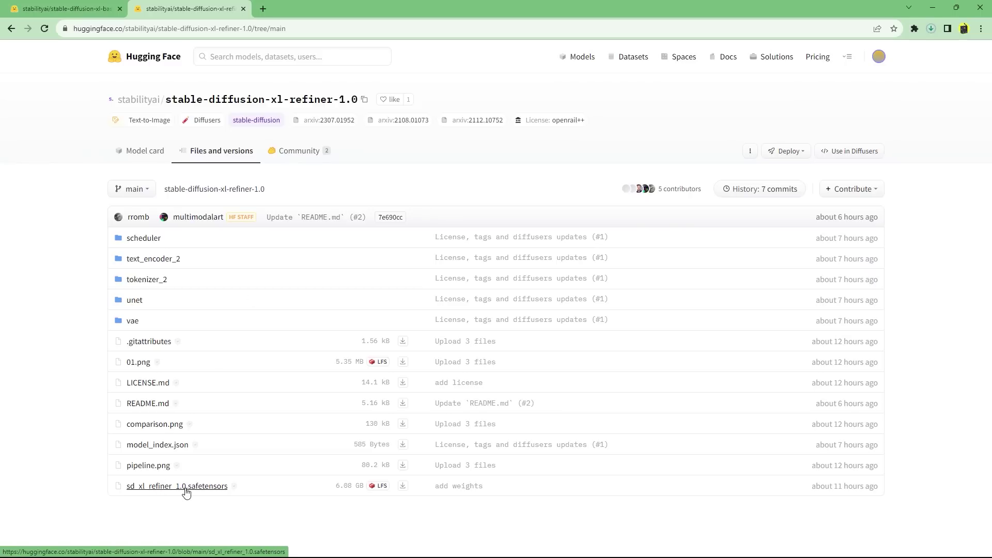
pyautogui.click(402, 486)
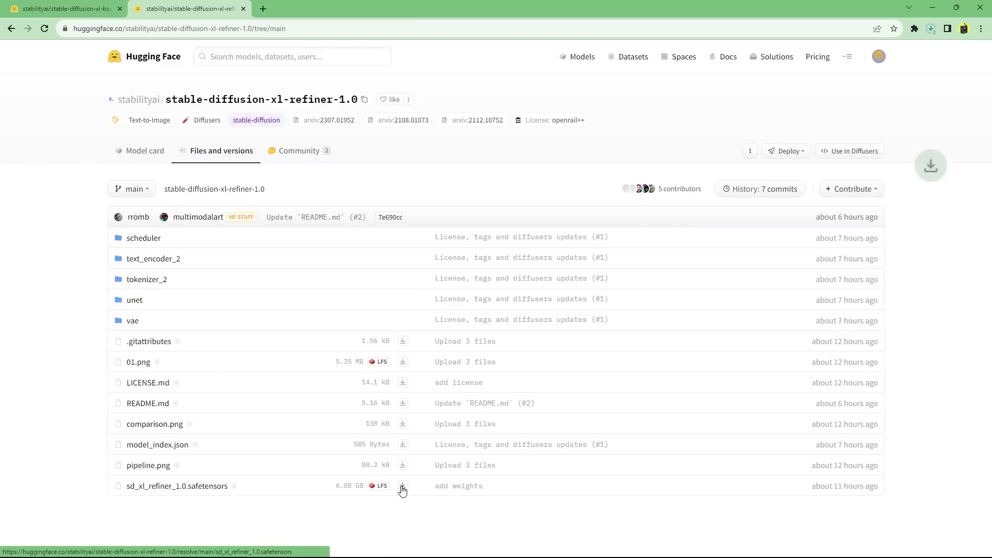
pyautogui.click(931, 29)
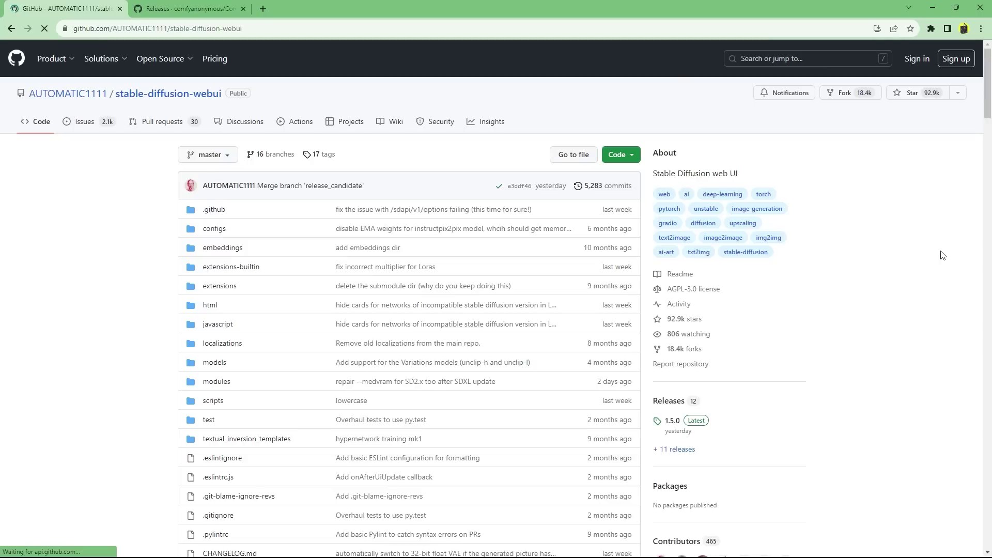
pyautogui.hotkey('ctrl', '+')
pyautogui.hotkey('ctrl', '+')
pyautogui.hotkey('ctrl', '-')
pyautogui.hotkey('ctrl', '-')
pyautogui.hotkey('ctrl', '-')
pyautogui.click(264, 30)
pyautogui.click(90, 223)
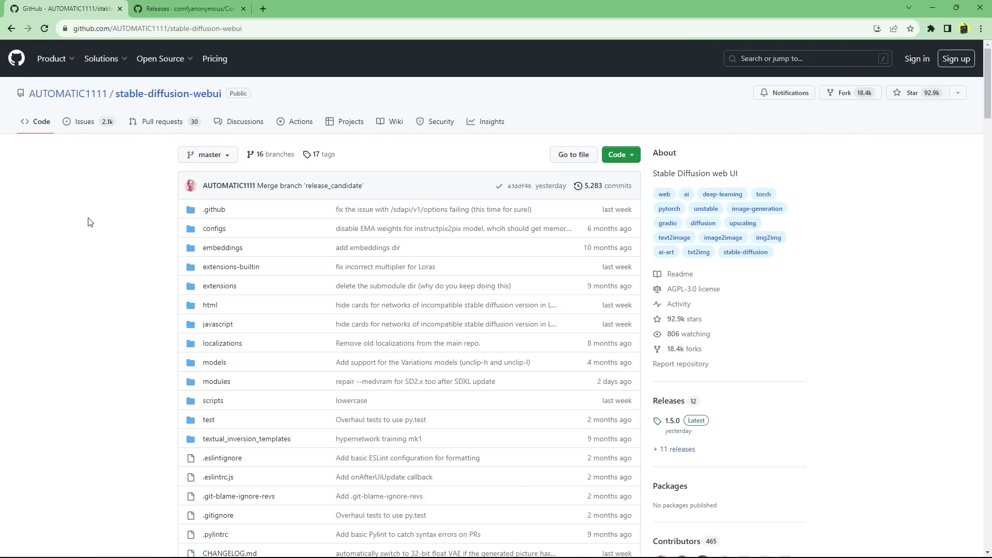
# - Open the v1.0.0-pre release from the README's Windows 10/11 NVidia-GPU installation instructions and download sd.webui.zip
pyautogui.scroll(-15, 90, 222)
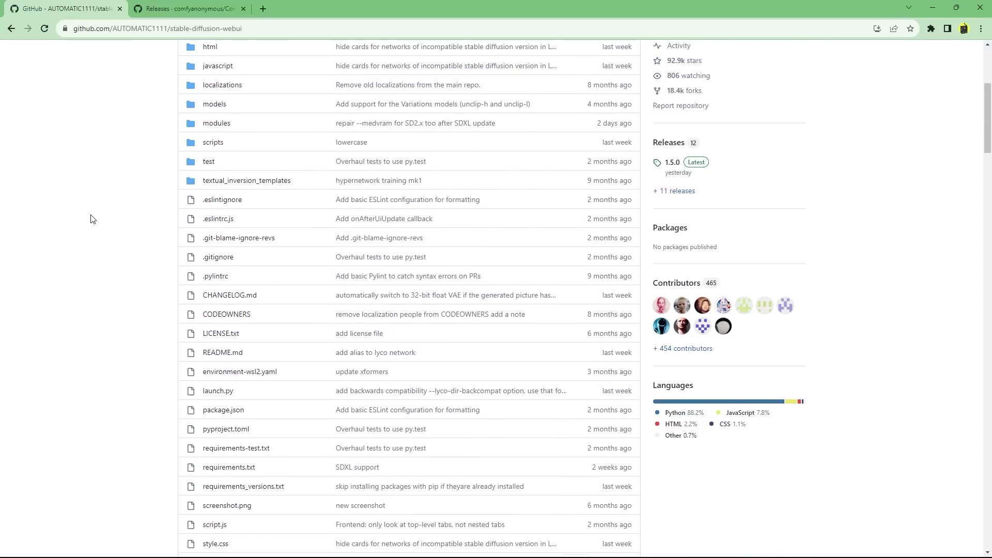
pyautogui.scroll(-13, 91, 220)
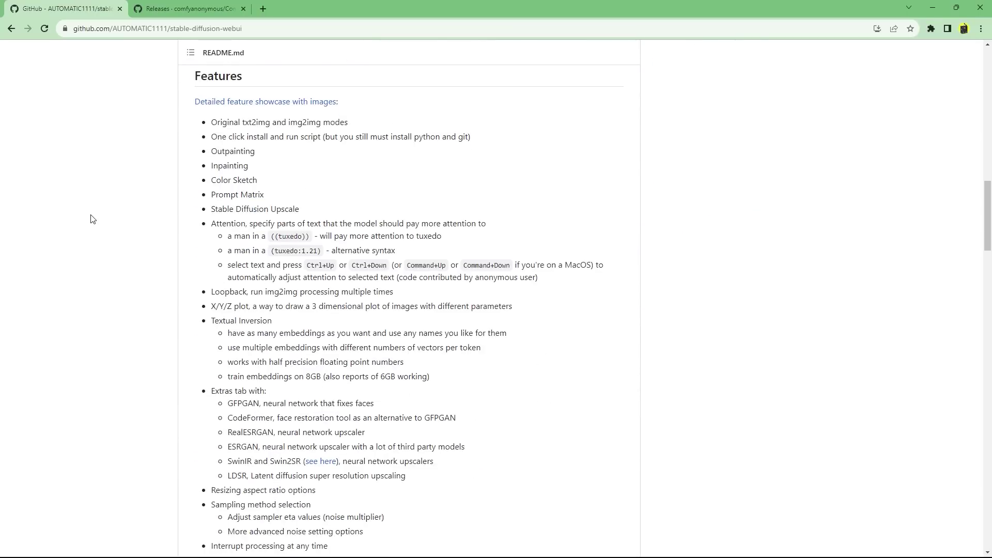
pyautogui.scroll(-15, 91, 220)
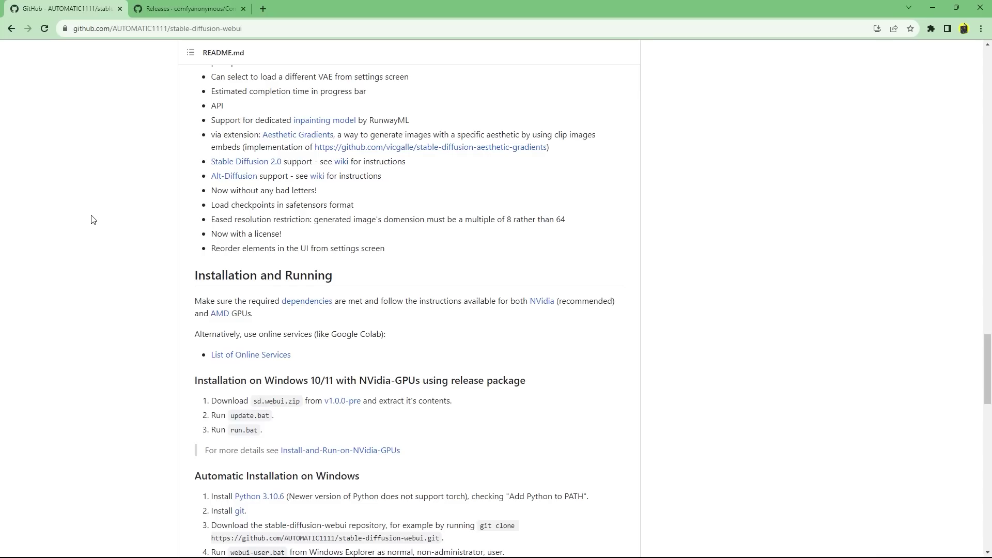
pyautogui.scroll(-1, 91, 220)
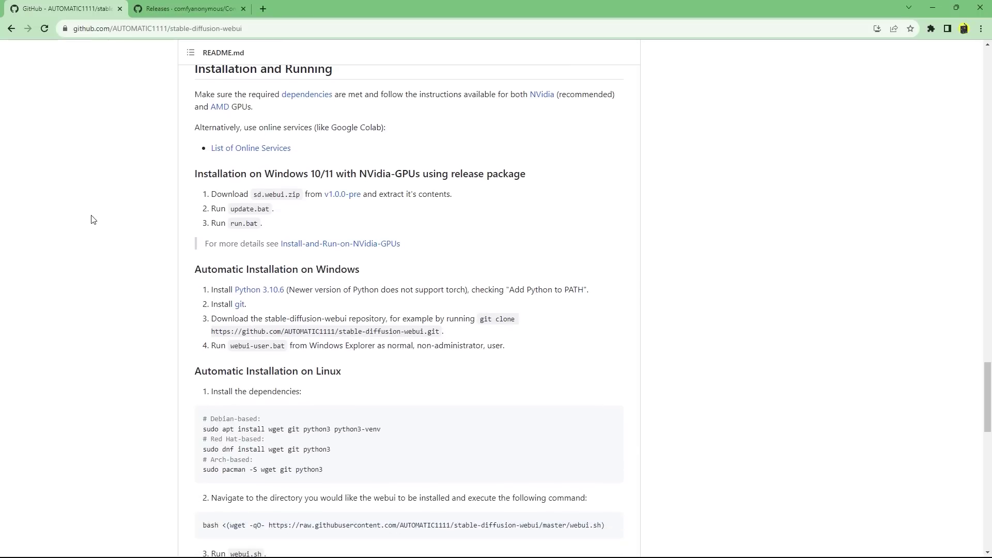
pyautogui.tripleClick(259, 173)
pyautogui.click(344, 201)
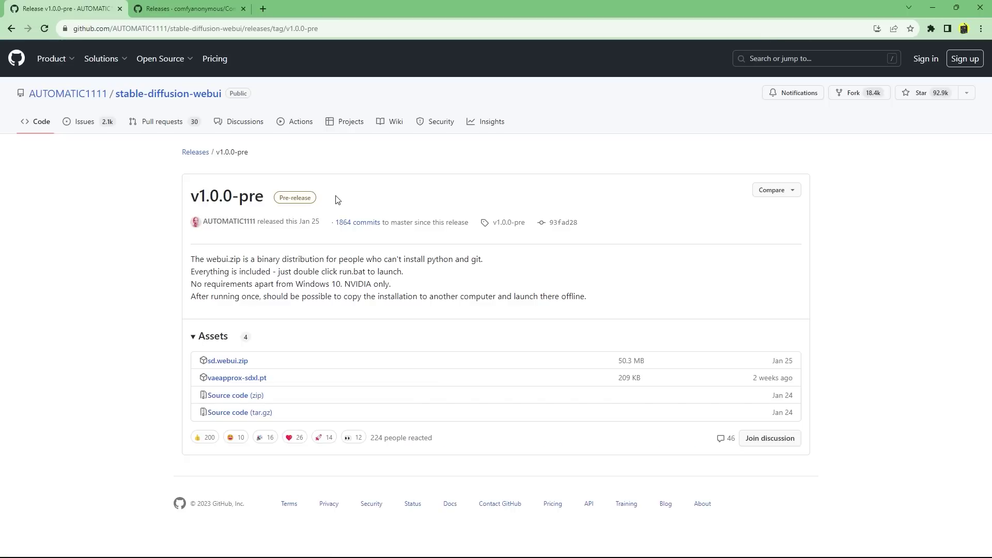
pyautogui.click(233, 364)
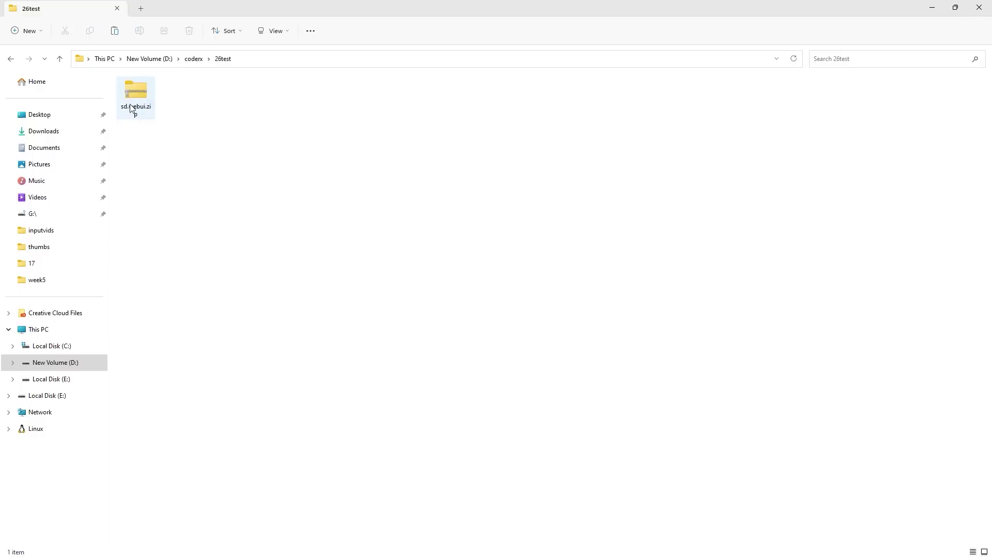
# - Extract sd.webui.zip in the 26test folder to D:\coderx\26test\sd.webui
pyautogui.click(131, 108)
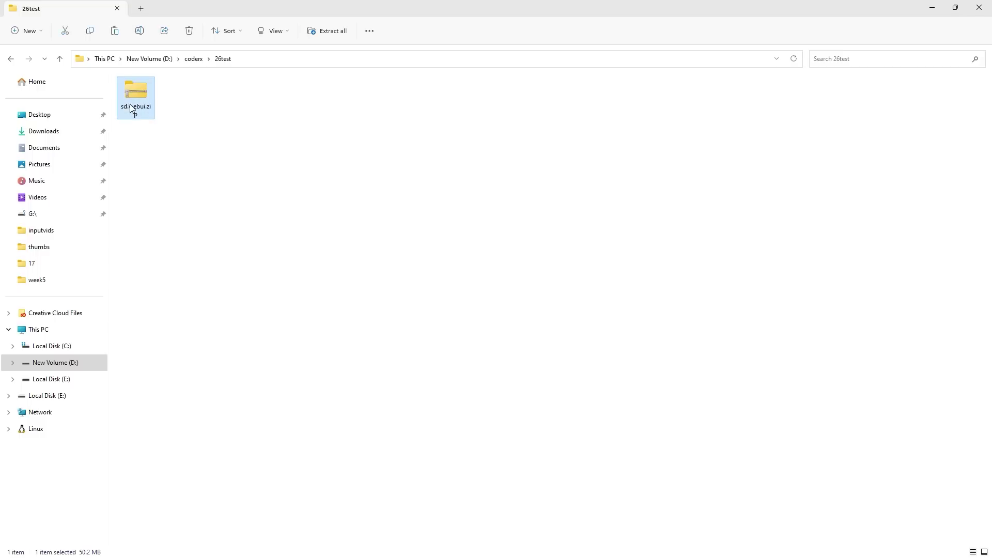
pyautogui.rightClick(132, 108)
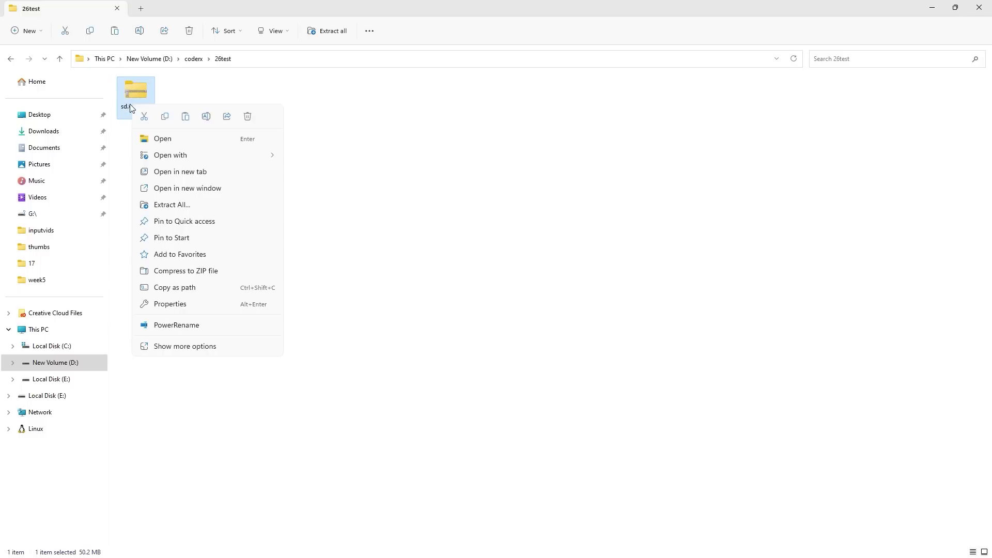
pyautogui.click(197, 206)
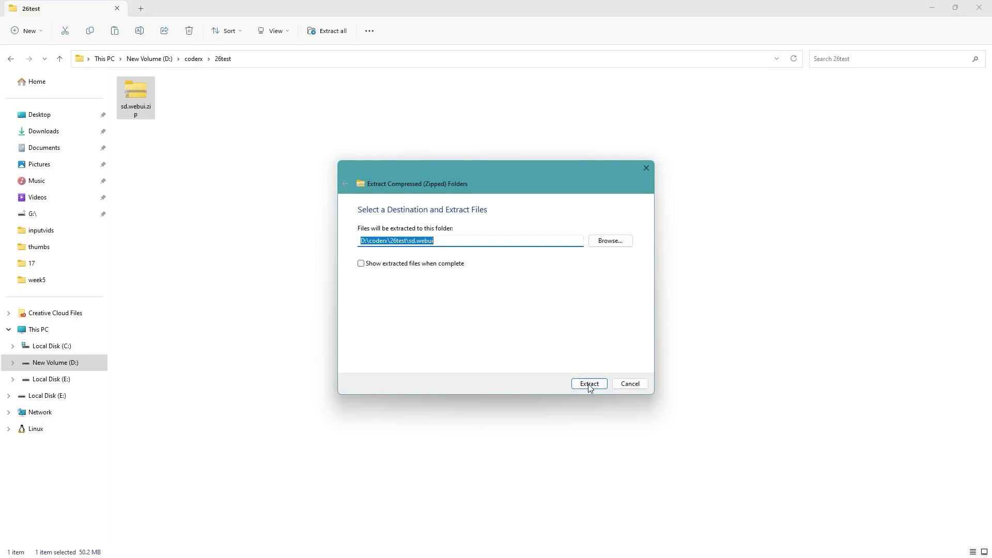
pyautogui.click(590, 385)
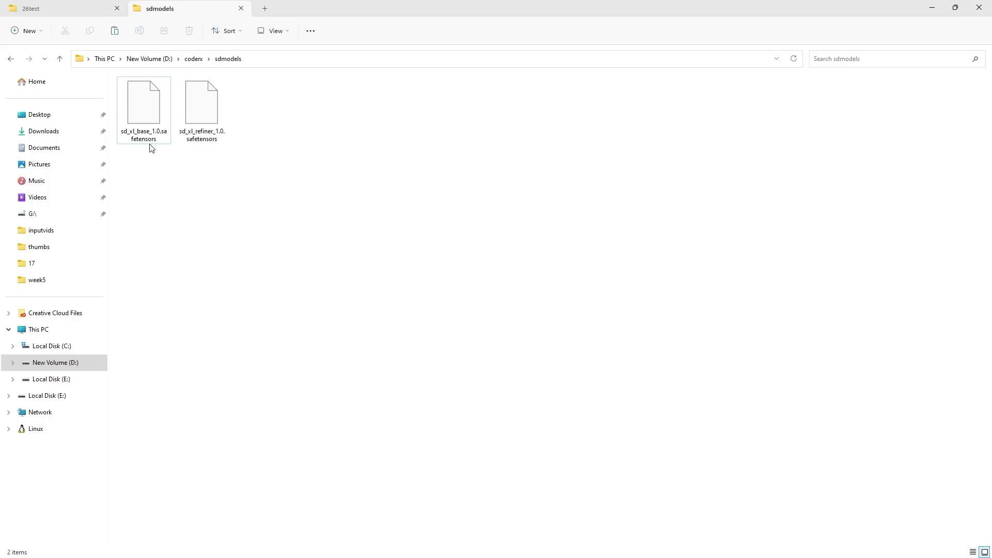
# - Copy sd_xl_base_1.0.safetensors from the sdmodels folder into sd.webui\webui\models\Stable-diffusion
pyautogui.click(151, 113)
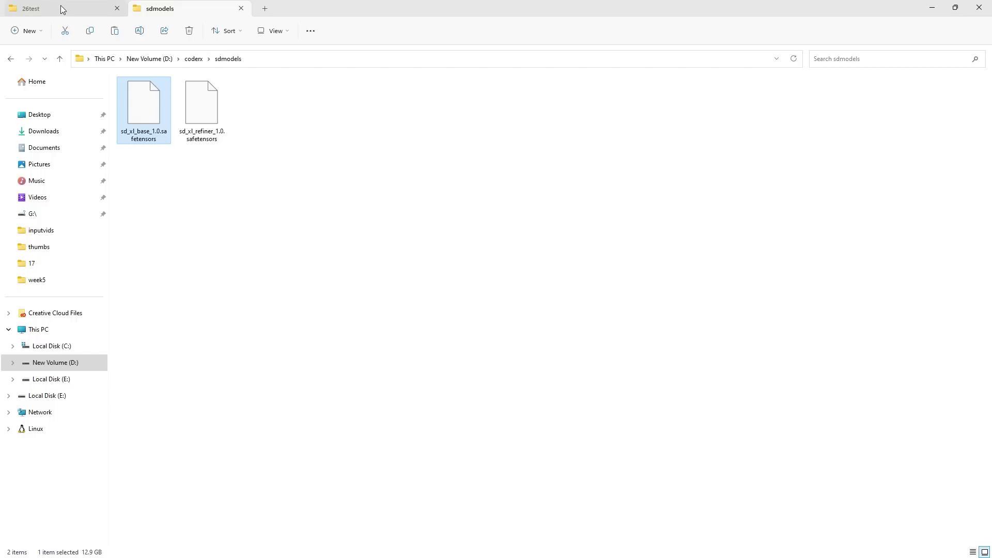
pyautogui.click(62, 11)
pyautogui.doubleClick(140, 92)
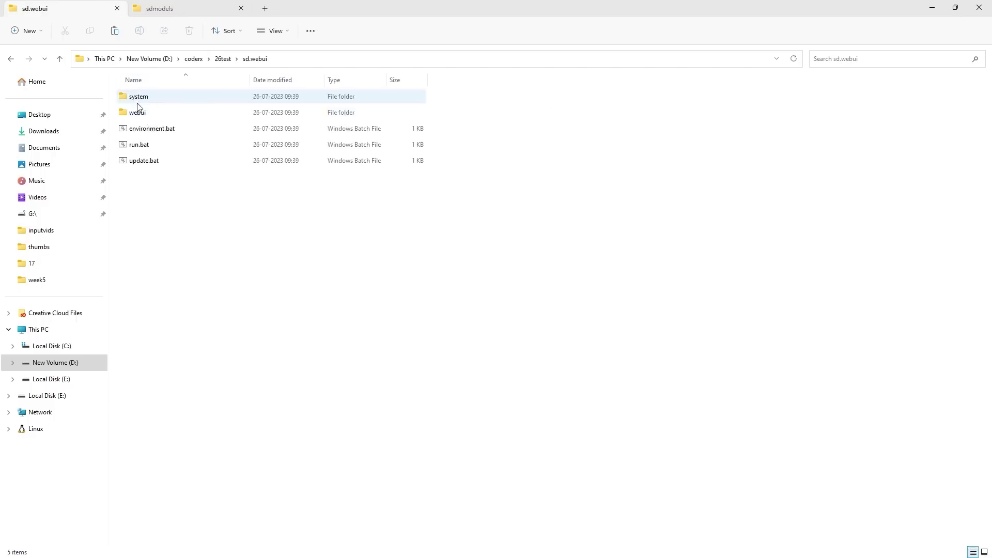
pyautogui.doubleClick(148, 116)
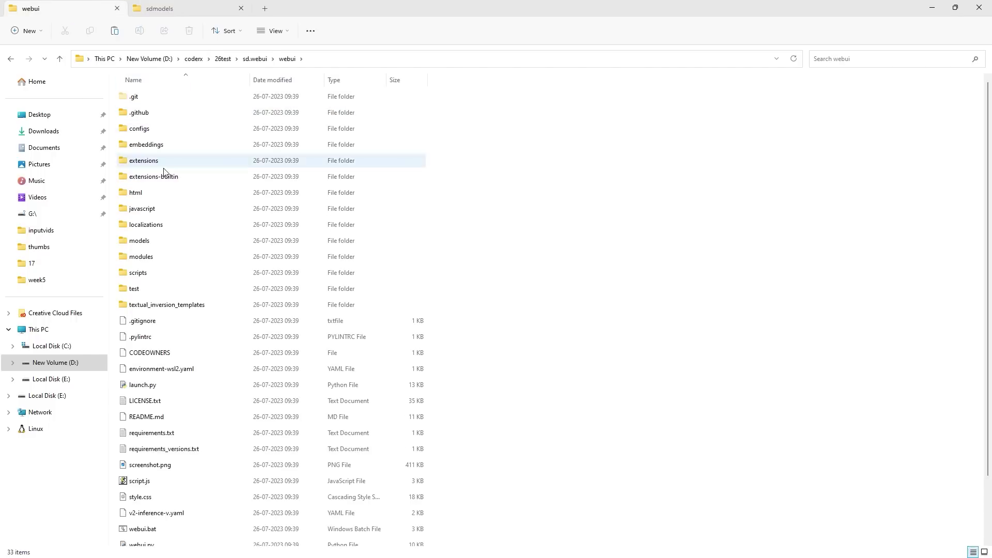
pyautogui.doubleClick(155, 240)
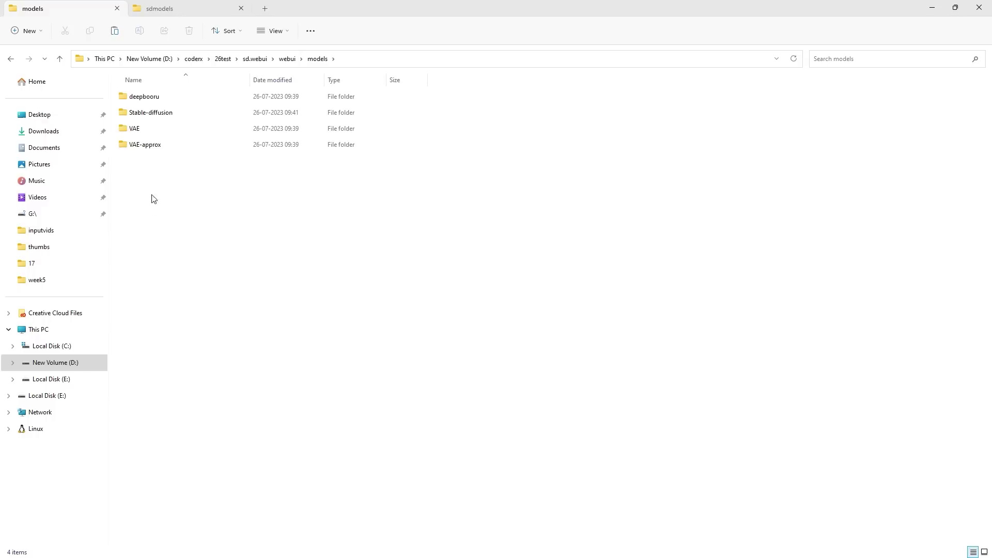
pyautogui.doubleClick(154, 112)
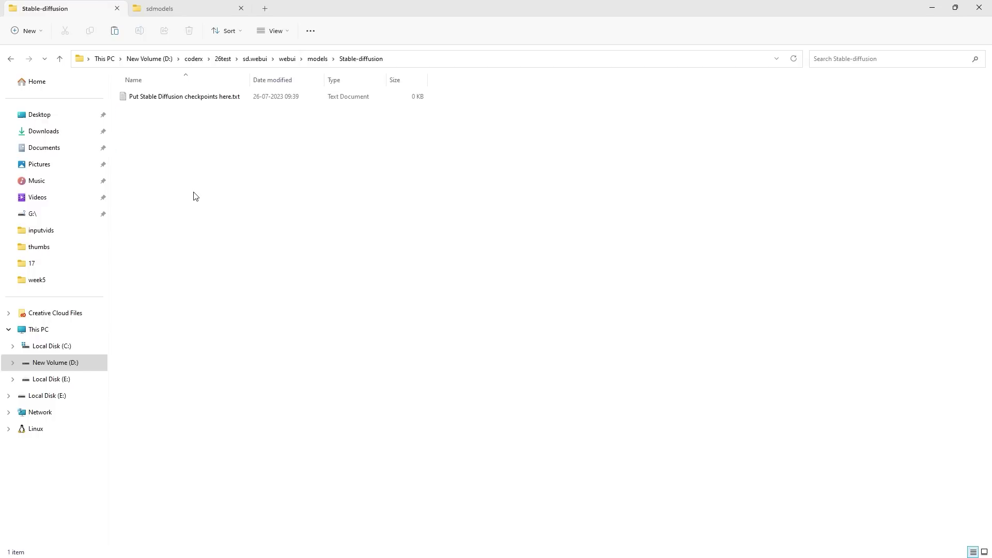
pyautogui.hotkey('ctrl', 'v')
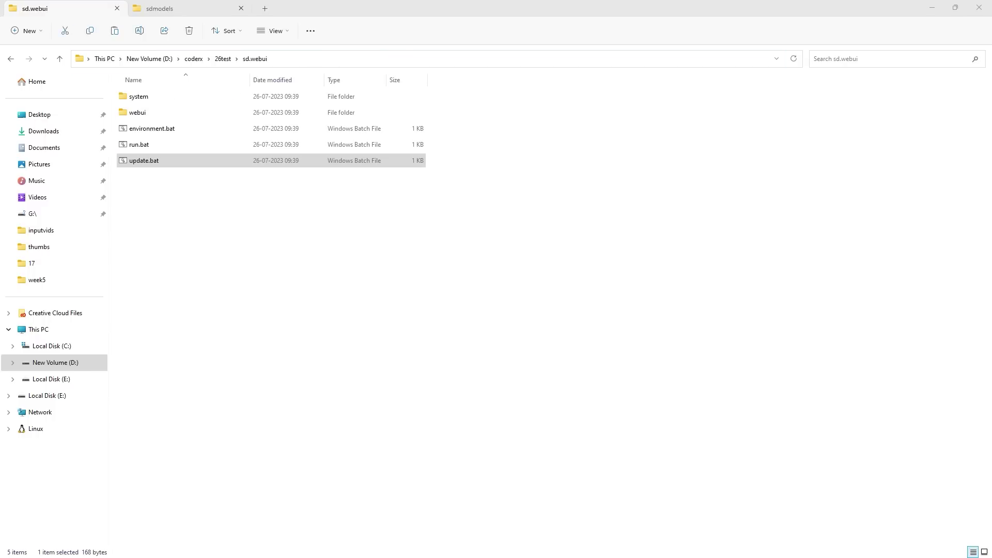
# - Run update.bat from the sd.webui folder, allowing it past the SmartScreen block, and reposition its terminal window
pyautogui.click(179, 166)
pyautogui.doubleClick(160, 164)
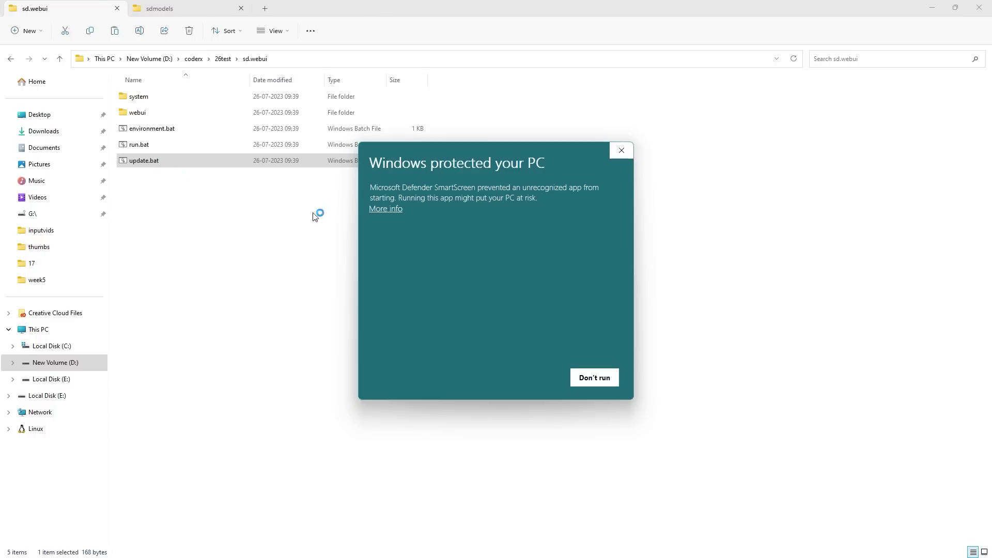
pyautogui.click(377, 212)
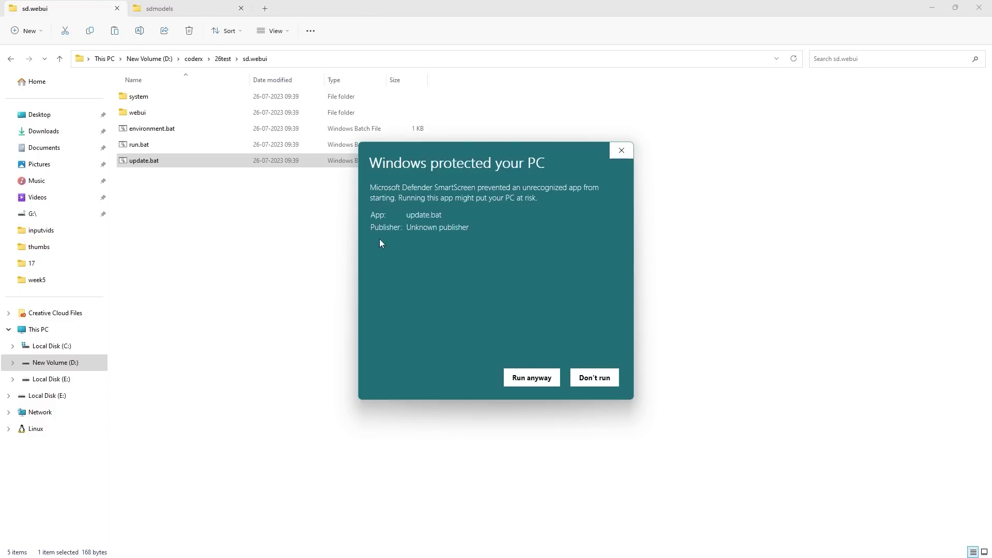
pyautogui.click(530, 378)
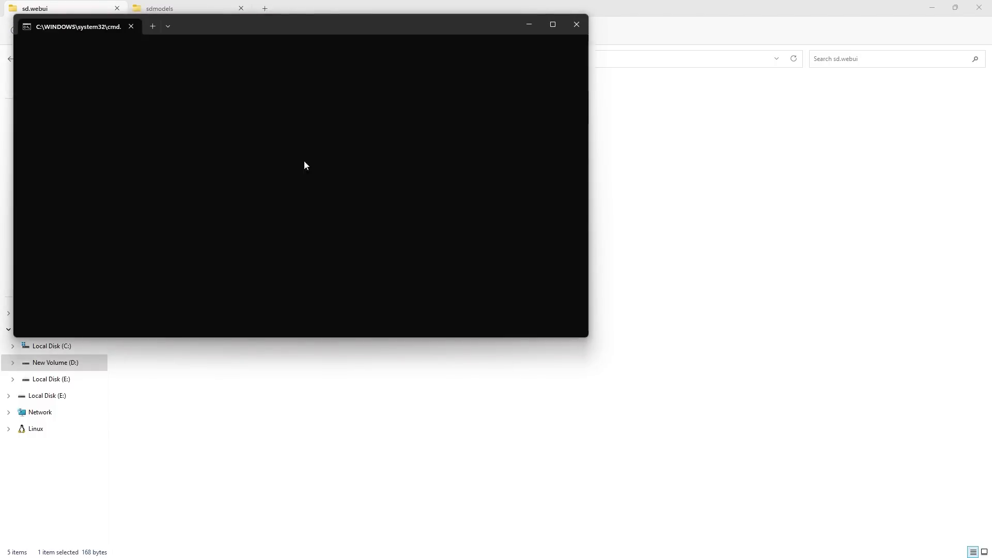
pyautogui.moveTo(259, 30); pyautogui.dragTo(487, 120)
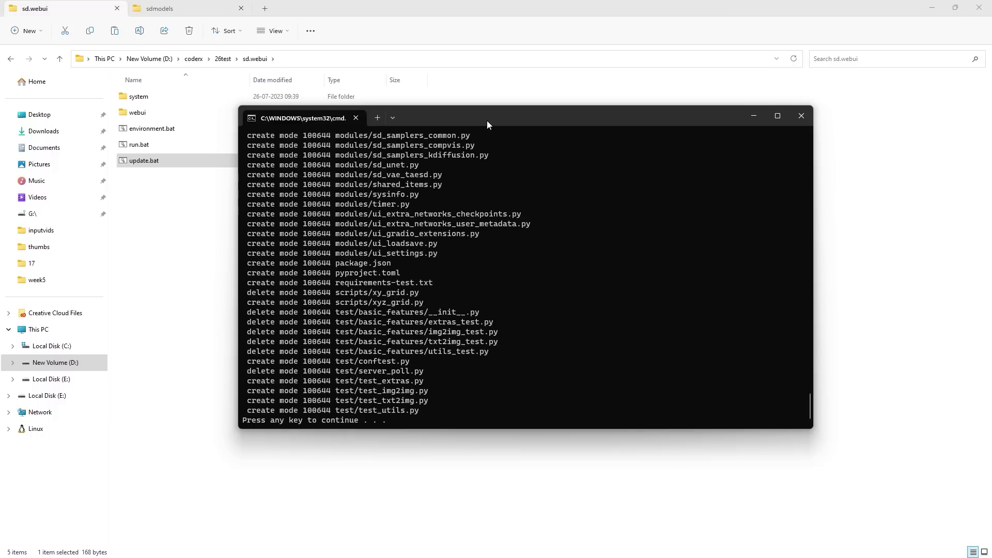
pyautogui.doubleClick(190, 147)
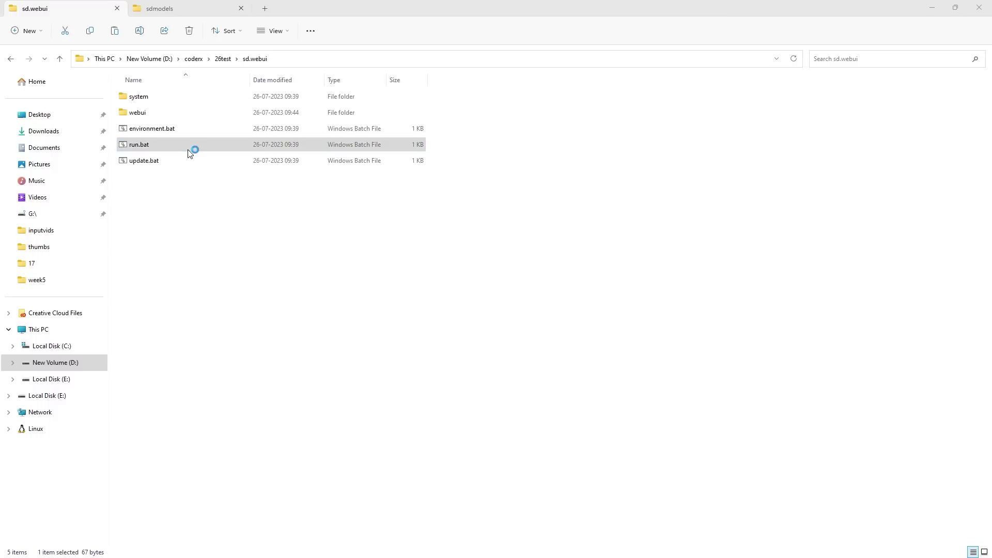
pyautogui.click(388, 209)
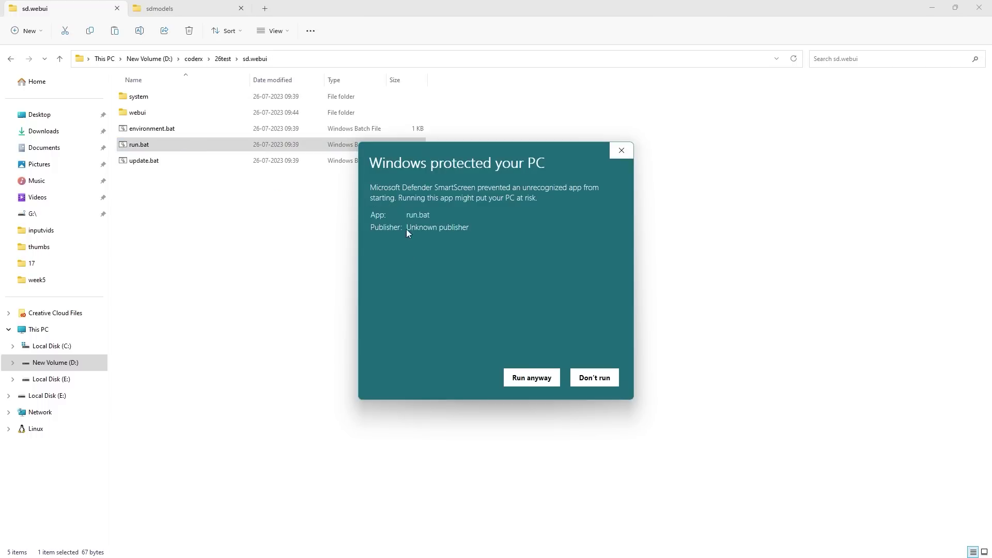
pyautogui.click(532, 377)
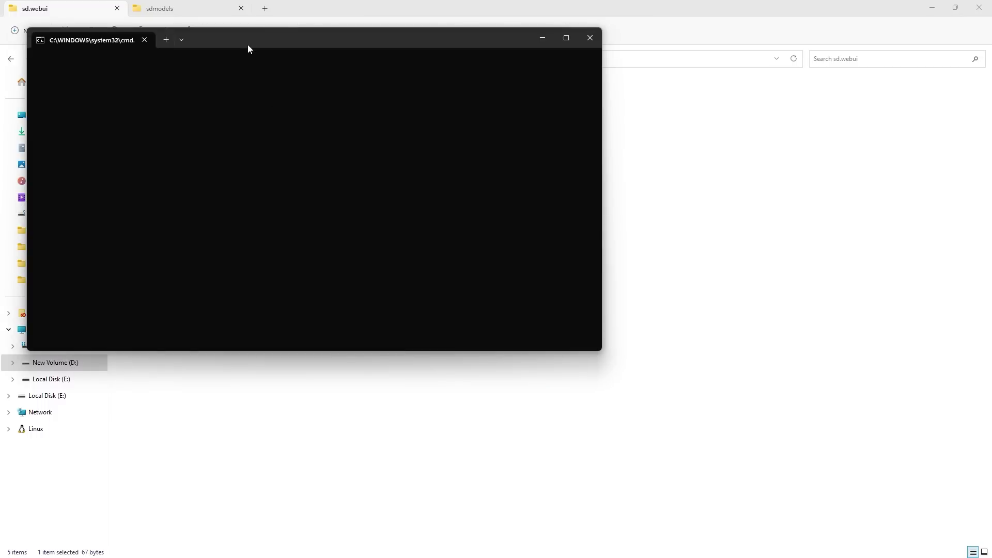
pyautogui.moveTo(248, 49); pyautogui.dragTo(431, 120)
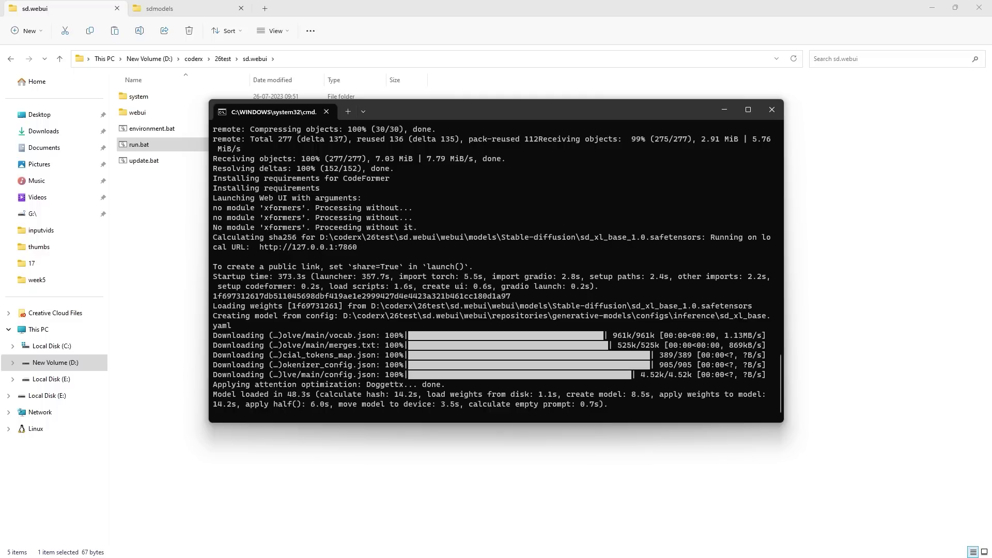
pyautogui.keyDown('ctrl'); pyautogui.click(270, 252); pyautogui.keyUp('ctrl')
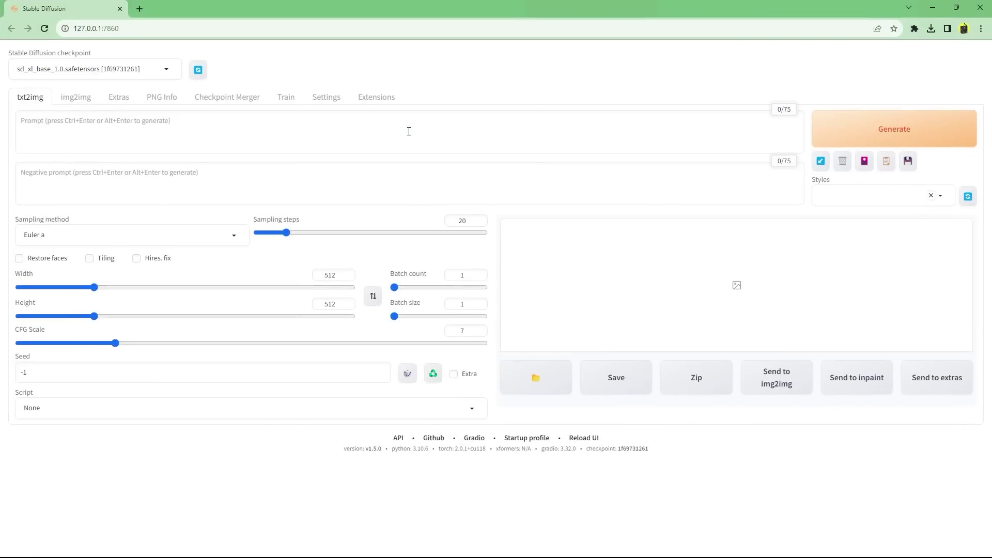
# - Close the running server terminal, relaunch run.bat from the sd.webui folder, and maximize the Stable Diffusion browser window
pyautogui.hotkey('alt', 'Tab')
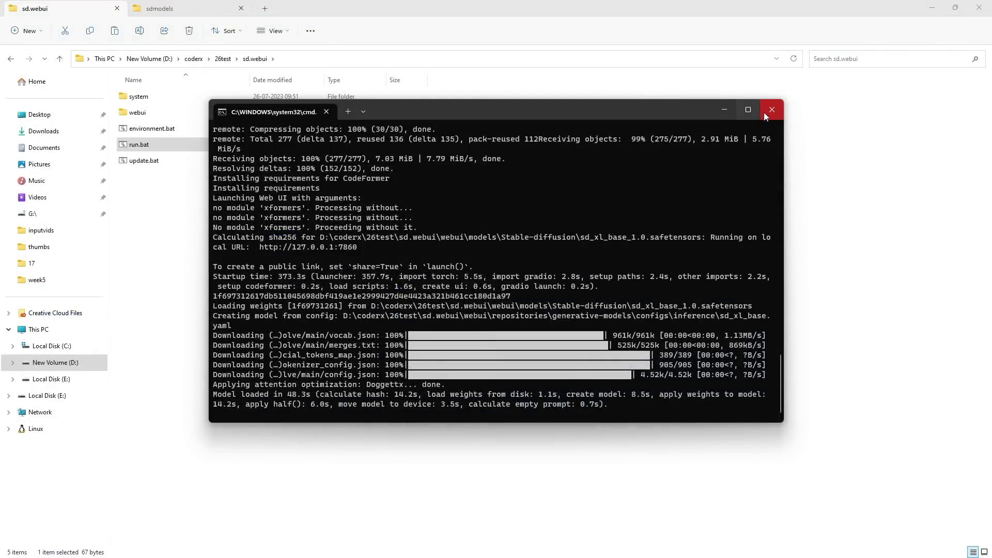
pyautogui.click(770, 101)
pyautogui.press('Return')
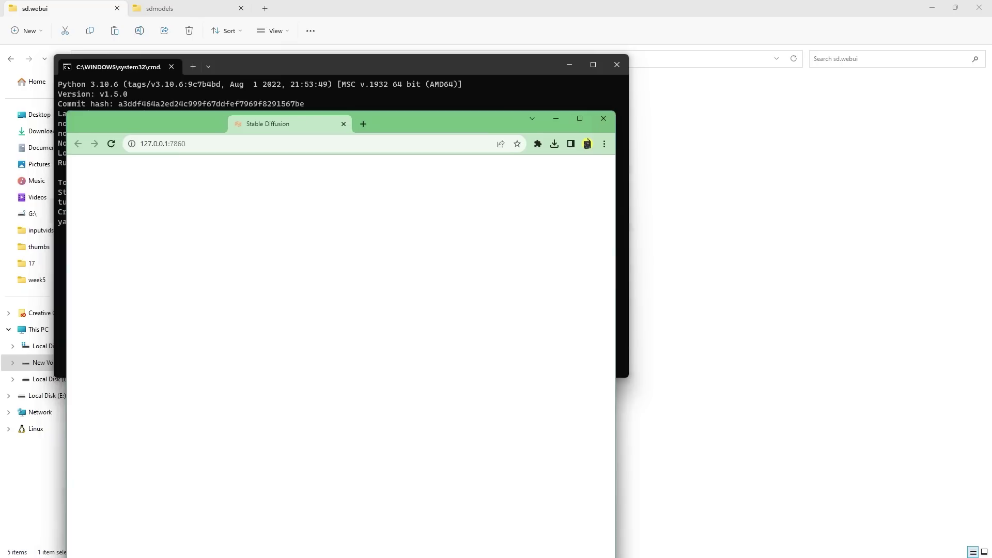
pyautogui.doubleClick(330, 123)
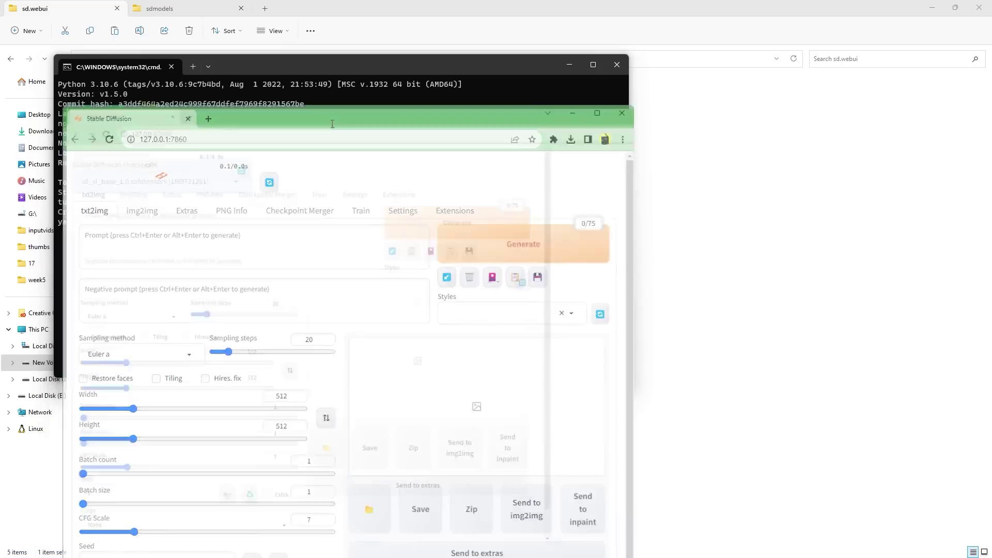
# - Generate a txt2img image with the prompt "god of flowers, fantasy setting" and the negative prompt "worst quality"
pyautogui.click(139, 143)
pyautogui.write('god of flowers, fantasy setting')
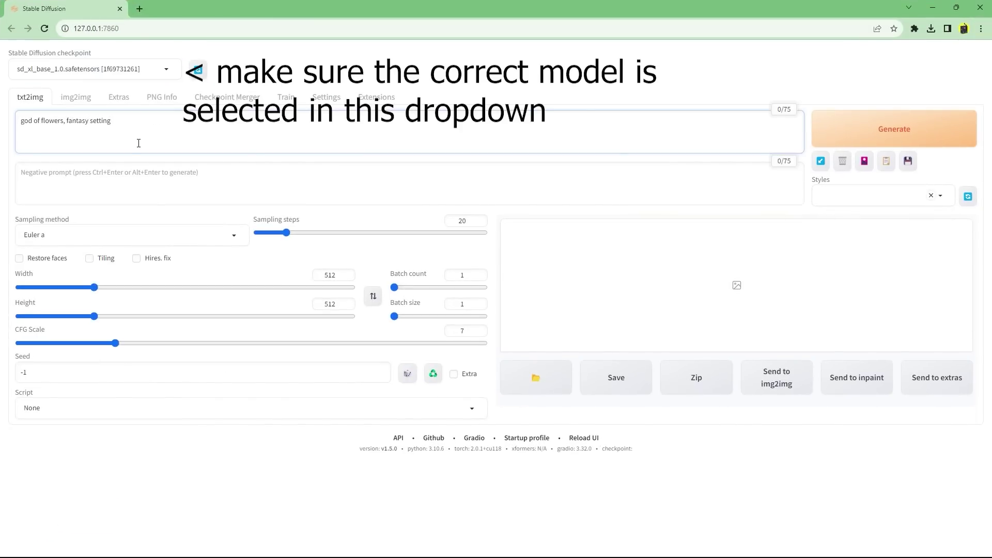
pyautogui.click(27, 171)
pyautogui.write('worst quality')
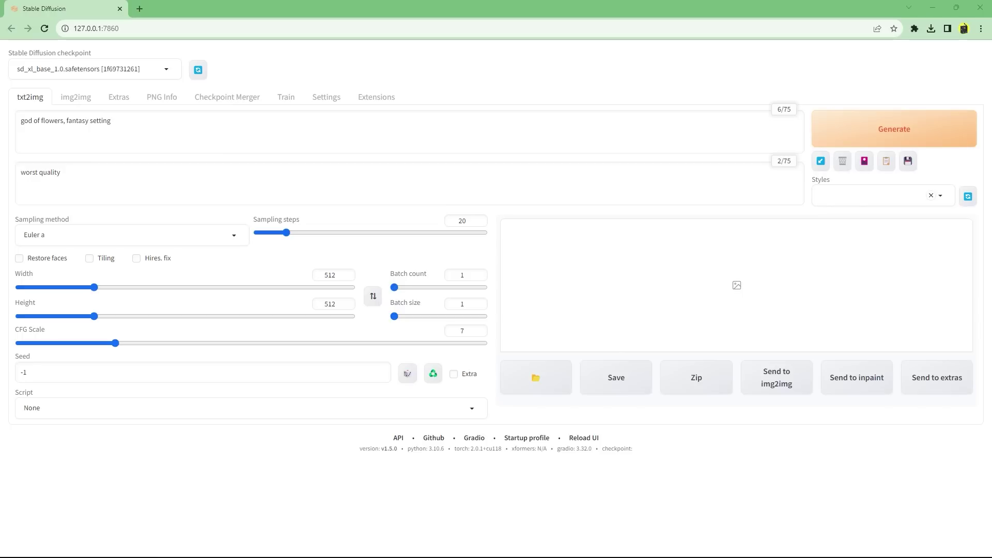
pyautogui.click(906, 128)
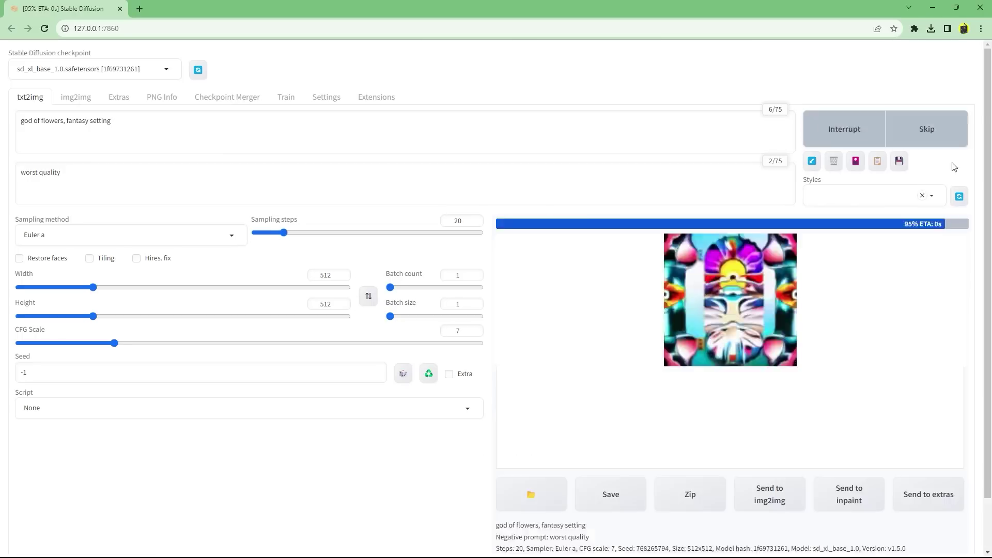
pyautogui.click(569, 298)
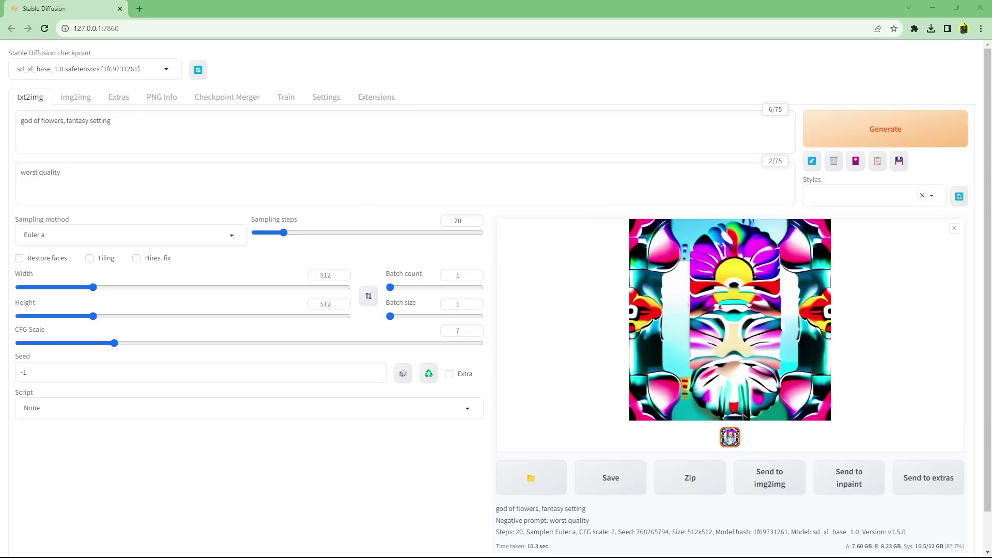
# - Set the image width and height to 1024 each and generate the image again
pyautogui.doubleClick(324, 275)
pyautogui.write('1024')
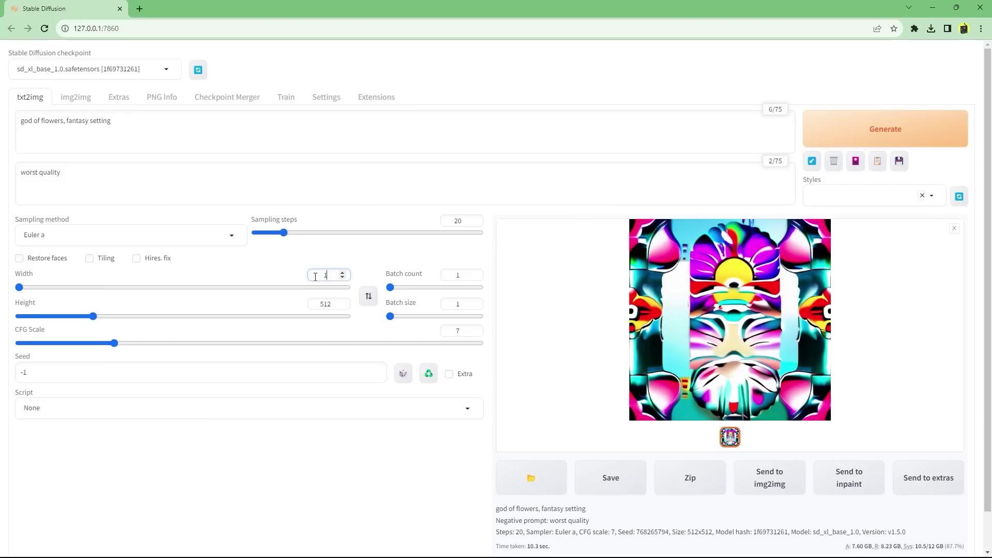
pyautogui.press('Tab')
pyautogui.doubleClick(325, 304)
pyautogui.write('1024')
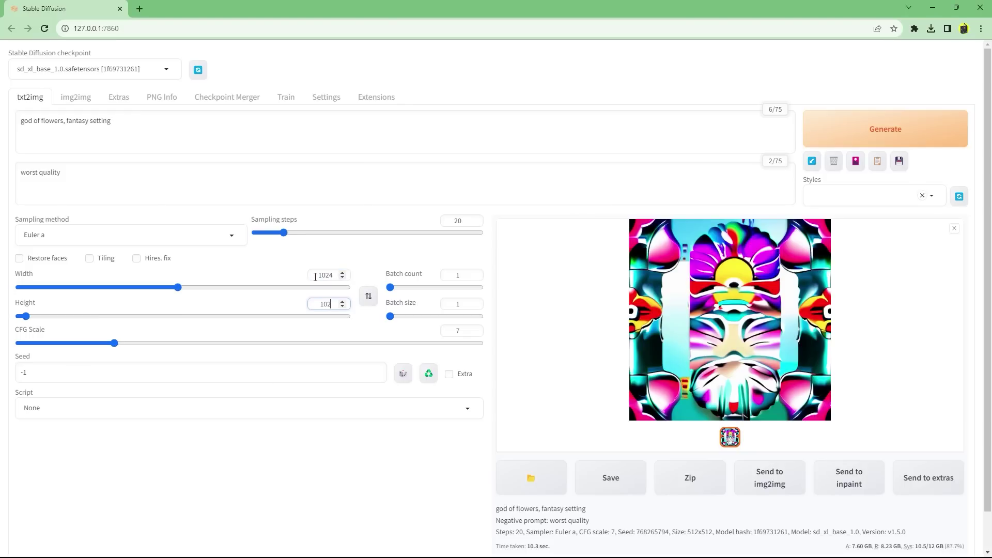
pyautogui.click(879, 124)
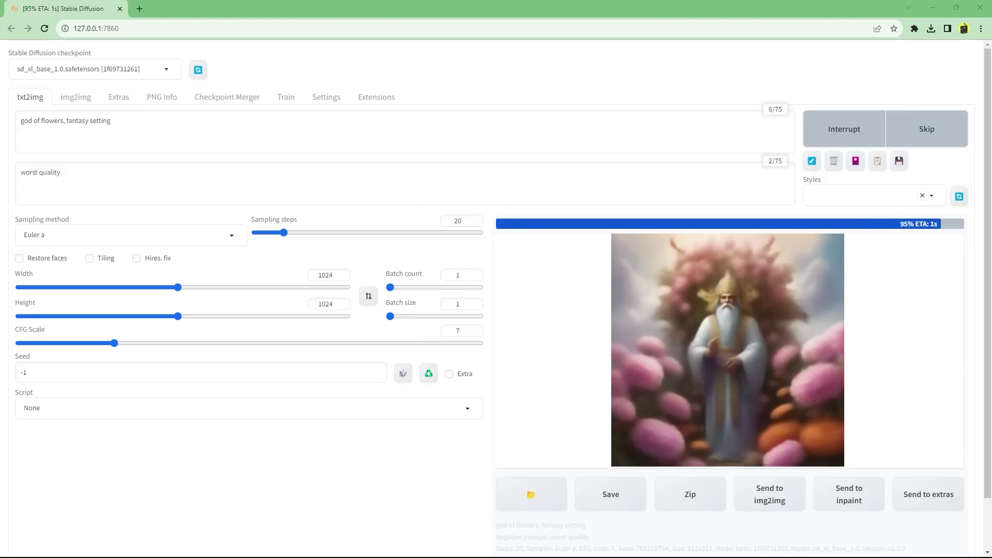
# - Check the list of supported image dimensions on the Stability AI API parameters page and return to the web UI
pyautogui.hotkey('alt', 'Tab')
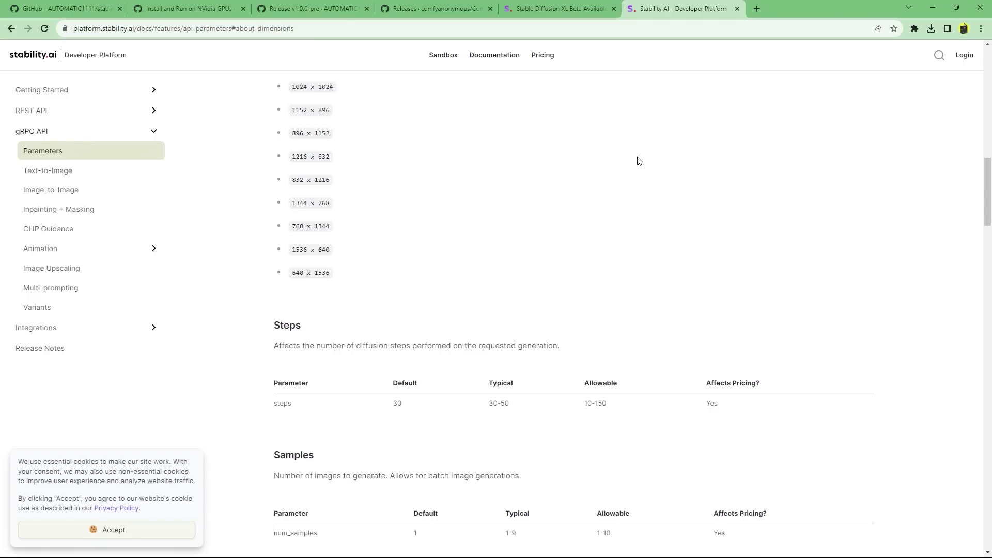
pyautogui.moveTo(284, 86); pyautogui.dragTo(381, 279)
pyautogui.click(411, 263)
pyautogui.hotkey('alt', 'Tab')
# - Set the image width to 1344 and the height to 768, and generate the image
pyautogui.click(331, 274)
pyautogui.write('1344')
pyautogui.press('Tab')
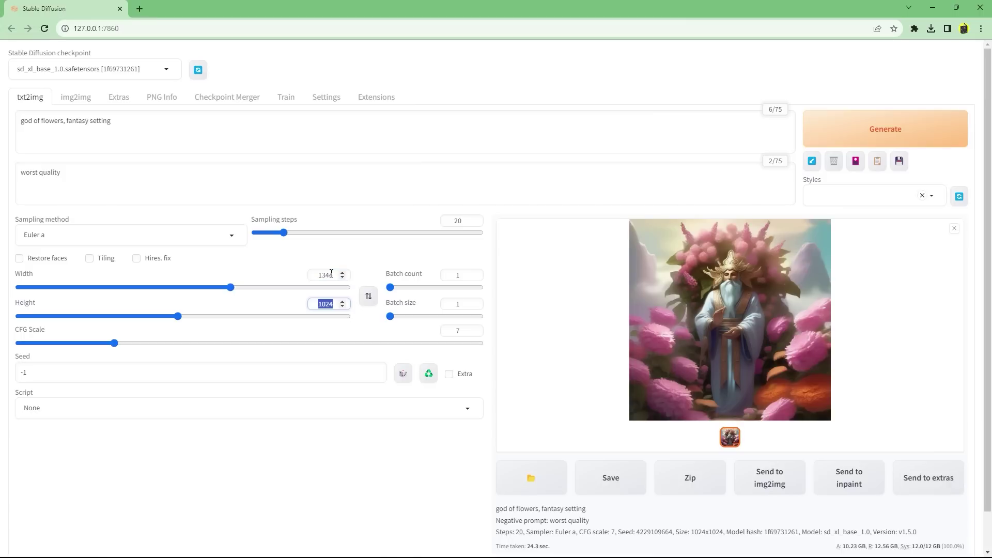
pyautogui.write('768')
pyautogui.press('BackSpace')
pyautogui.write('8')
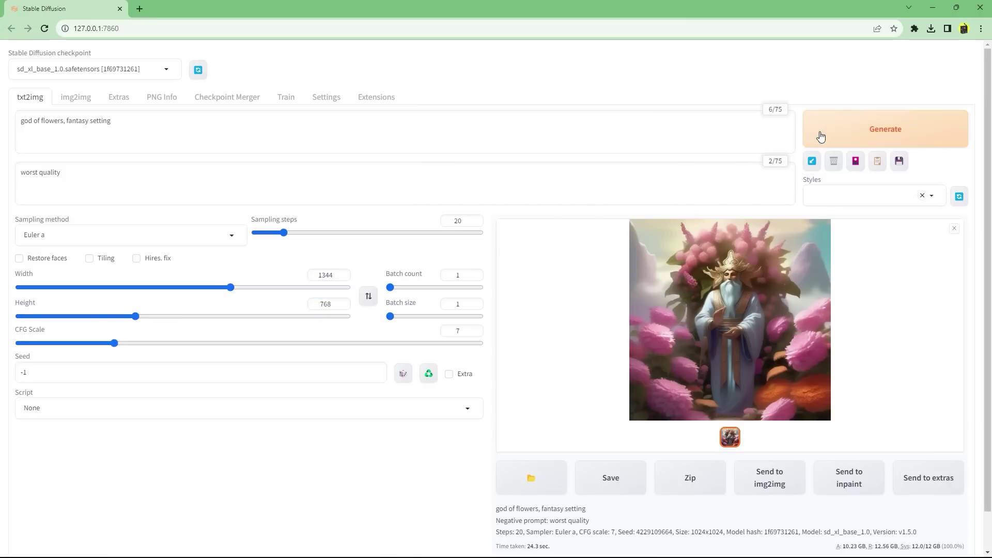
pyautogui.click(866, 130)
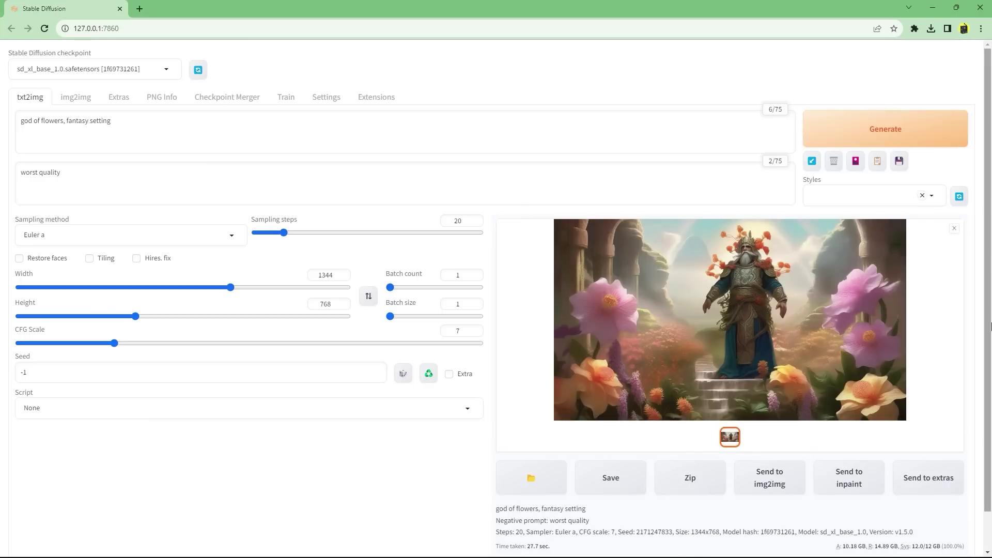
# - View the generated fantasy and fashion photography images enlarged
pyautogui.click(740, 357)
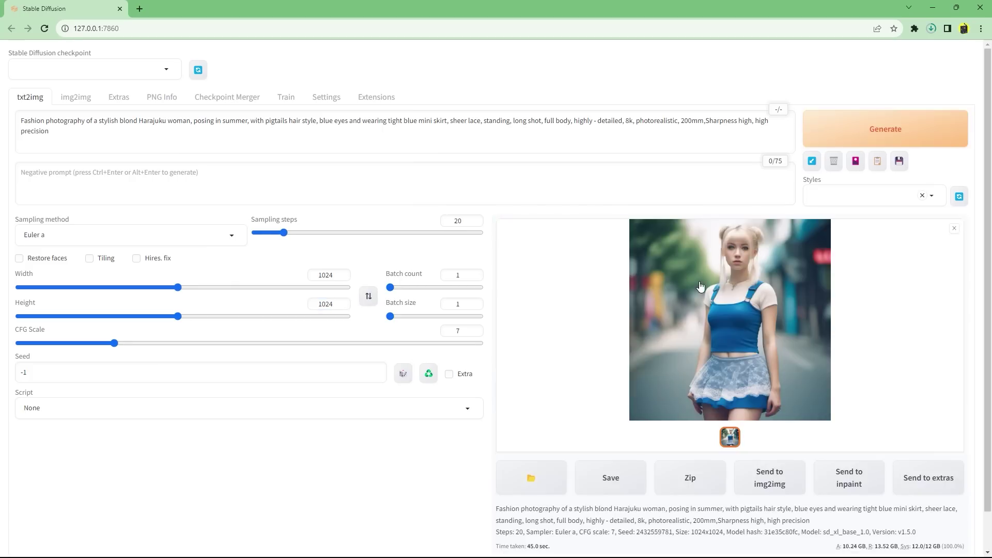
pyautogui.click(699, 286)
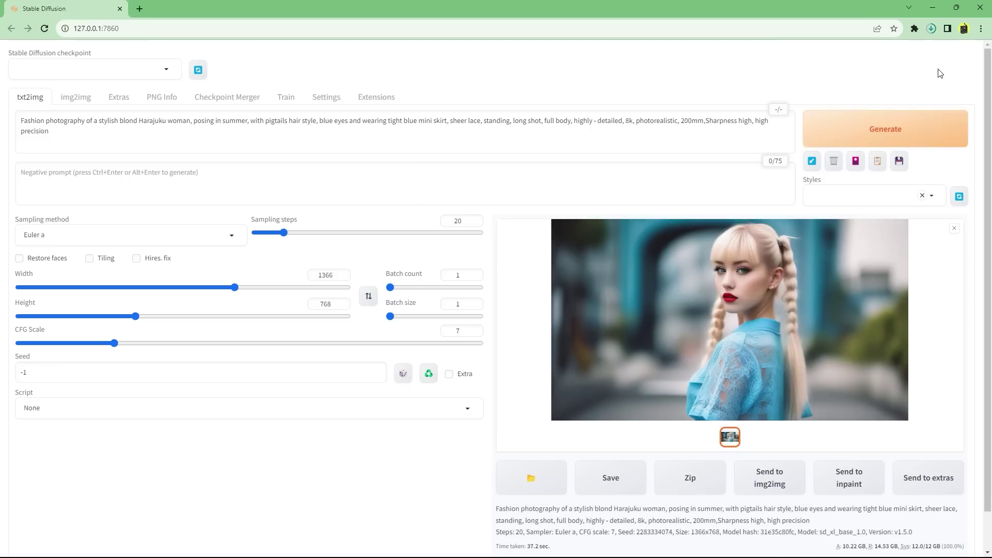
pyautogui.click(763, 283)
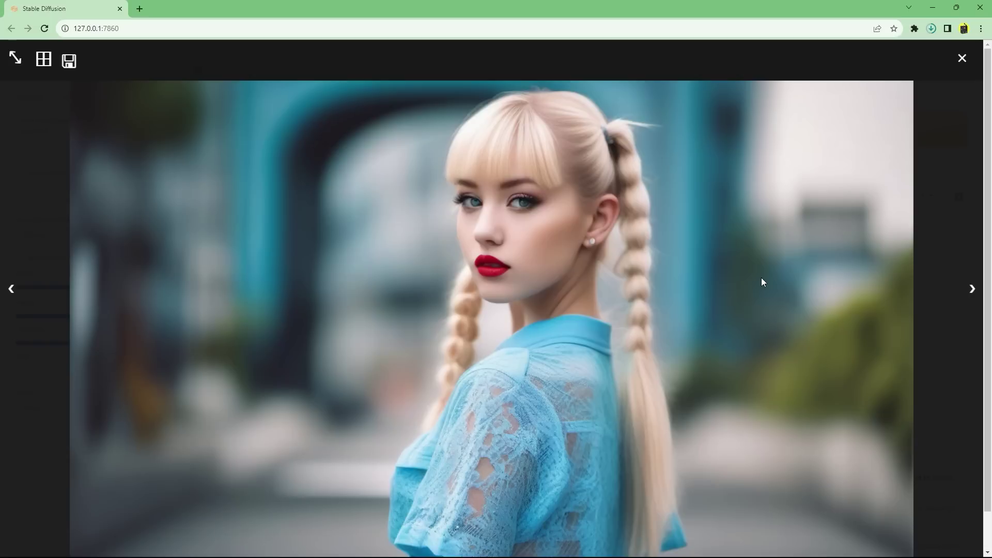
pyautogui.click(957, 327)
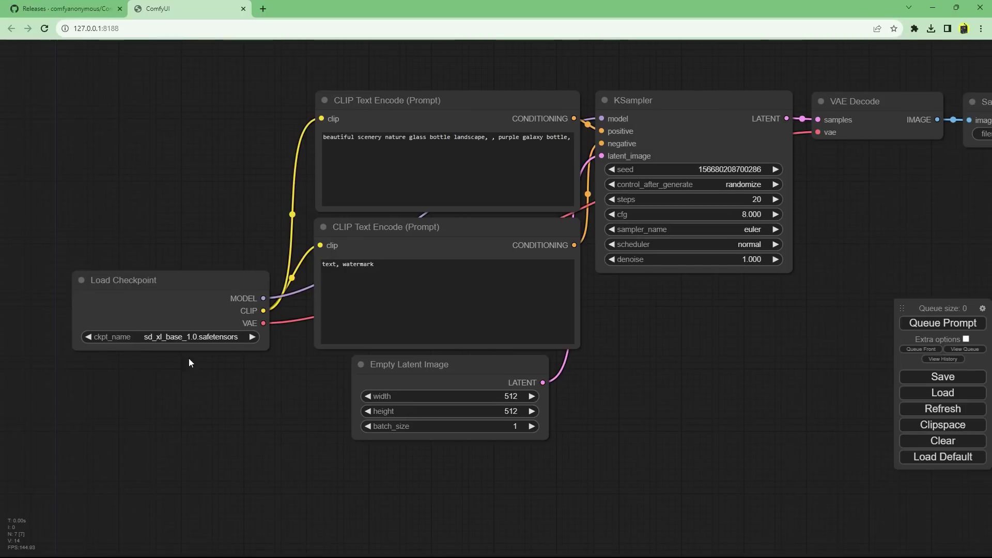
# - Check the checkpoint choices in ComfyUI's Load Checkpoint node, look over the default workflow, and close the ComfyUI tab
pyautogui.click(252, 337)
pyautogui.click(205, 343)
pyautogui.click(253, 345)
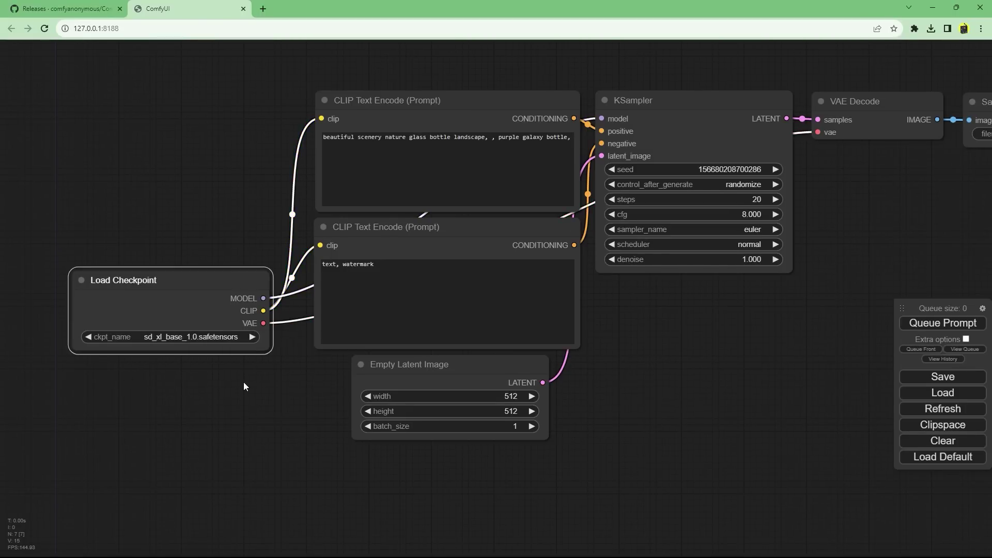
pyautogui.scroll(-4, 291, 399)
pyautogui.scroll(1, 631, 426)
pyautogui.hotkey('ctrl', 'w')
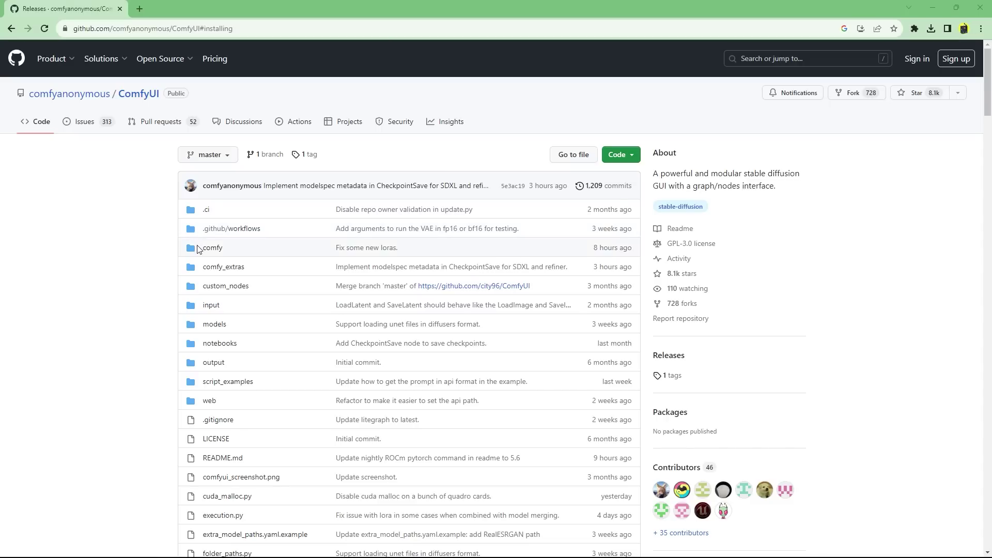
# - Follow the Installing ComfyUI section of the GitHub README to the releases and download the stable pytorch 2.0 cu118 + xformers build
pyautogui.scroll(-8, 88, 274)
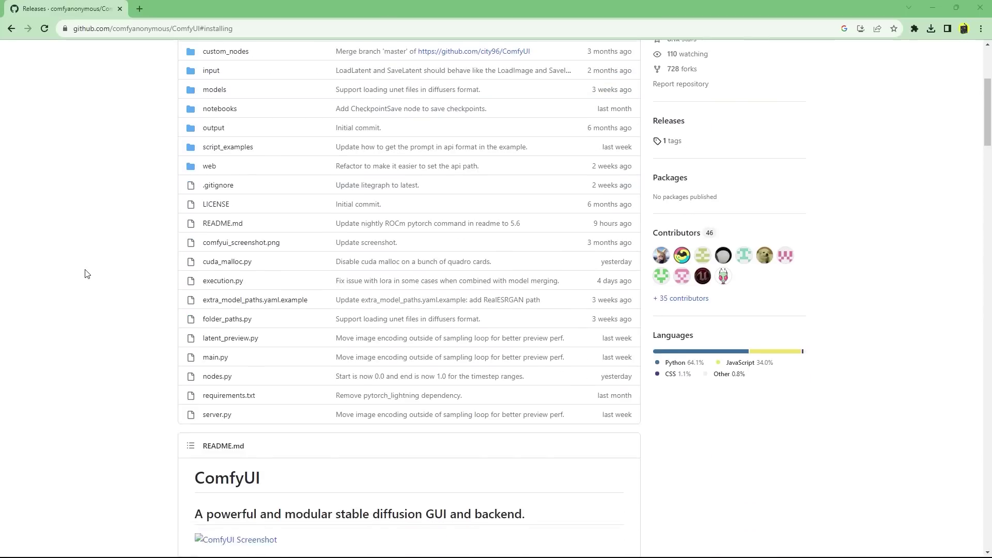
pyautogui.scroll(-2, 84, 280)
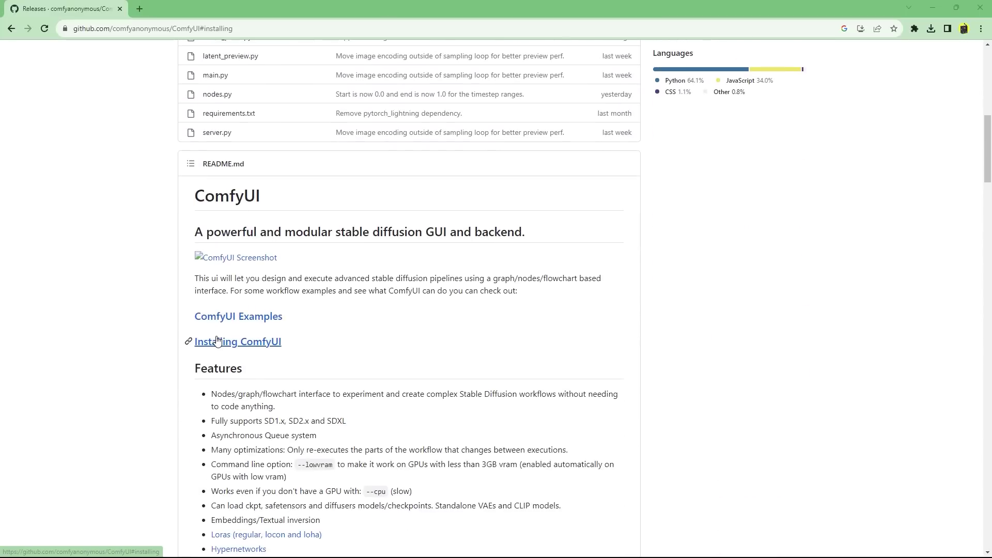
pyautogui.click(218, 341)
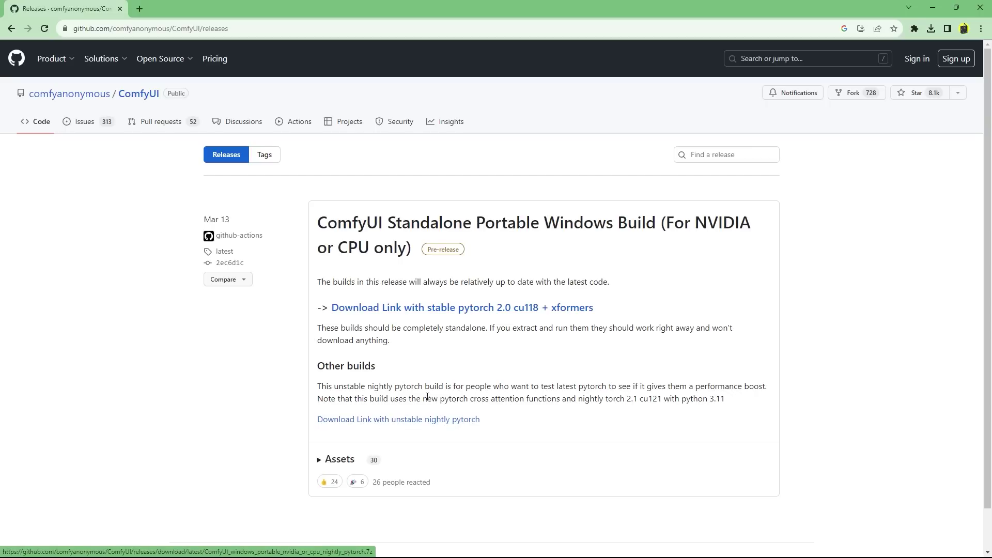
pyautogui.click(454, 313)
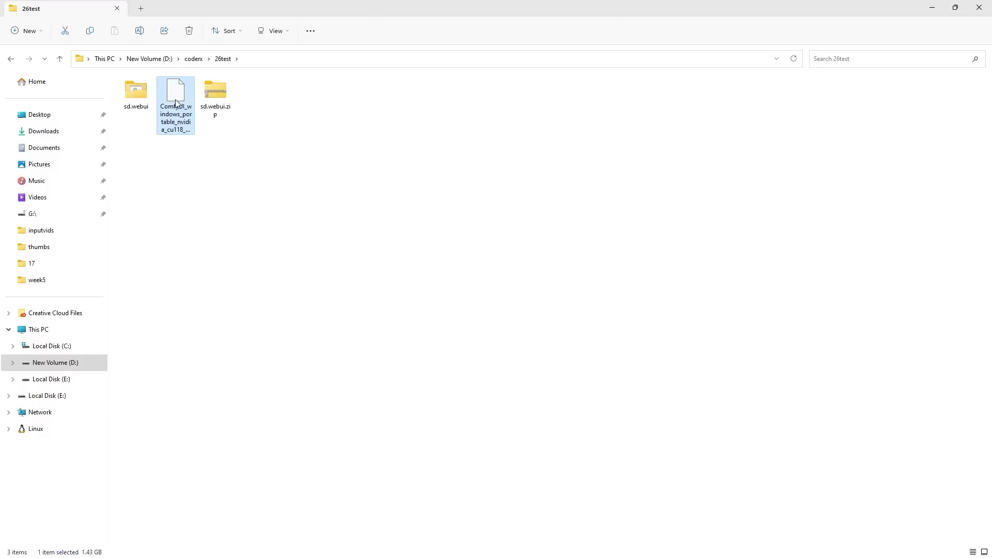
# - Extract the ComfyUI_windows_portable_nvidia_cu118_or_cpu archive directly into the 26test folder with 7-Zip
pyautogui.rightClick(182, 106)
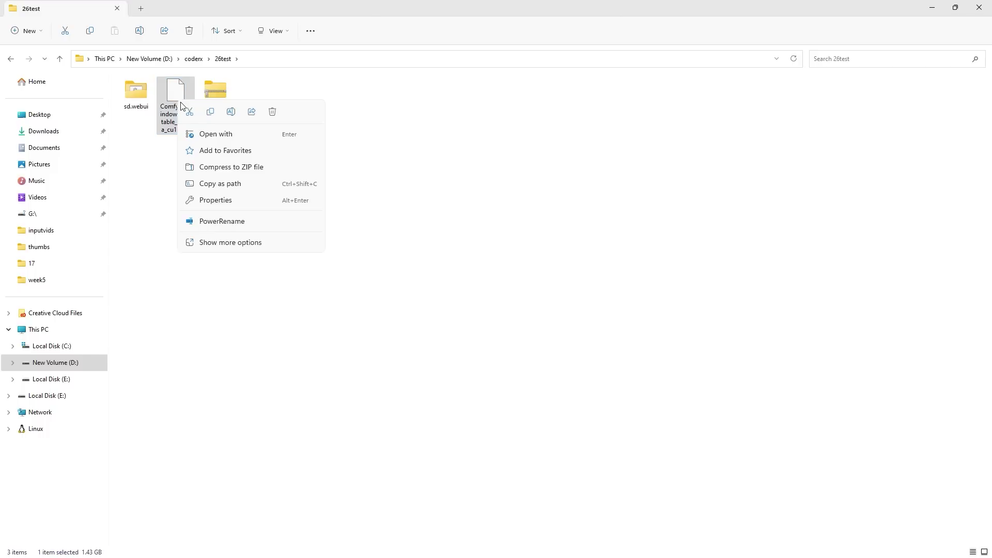
pyautogui.click(229, 244)
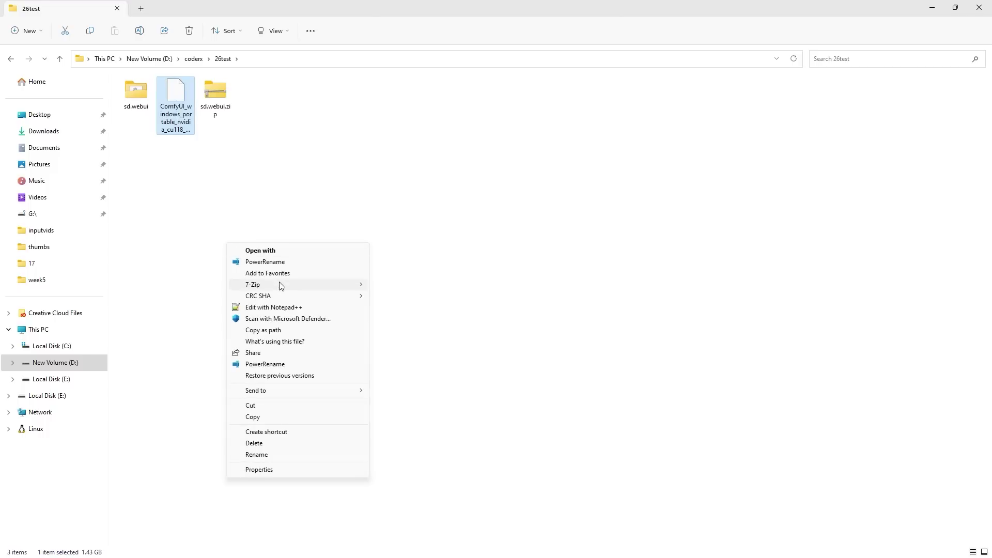
pyautogui.moveTo(282, 286)
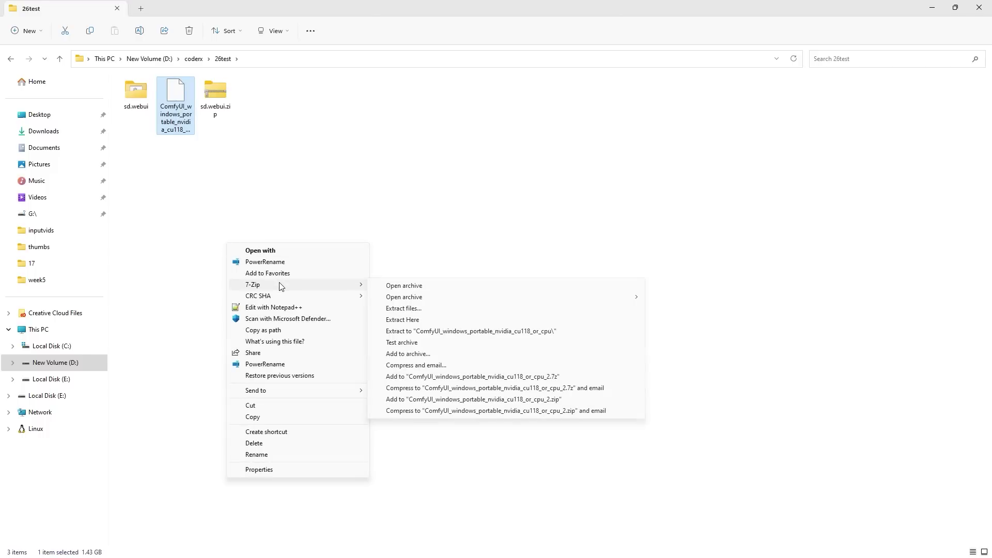
pyautogui.click(437, 323)
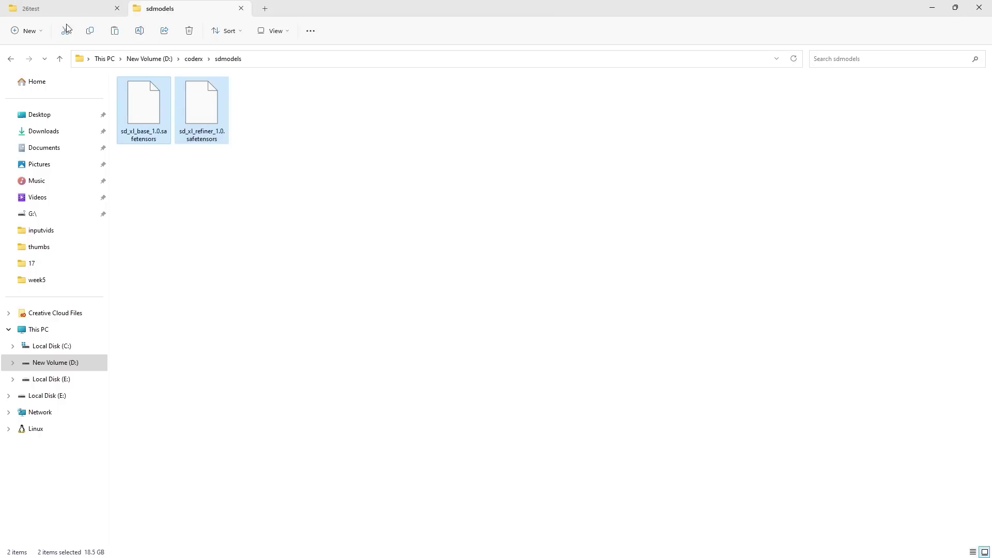
# - Paste the copied sd_xl_base_1.0 and sd_xl_refiner_1.0 safetensors files into ComfyUI_windows_portable's ComfyUI\models\checkpoints folder
pyautogui.click(58, 8)
pyautogui.doubleClick(136, 122)
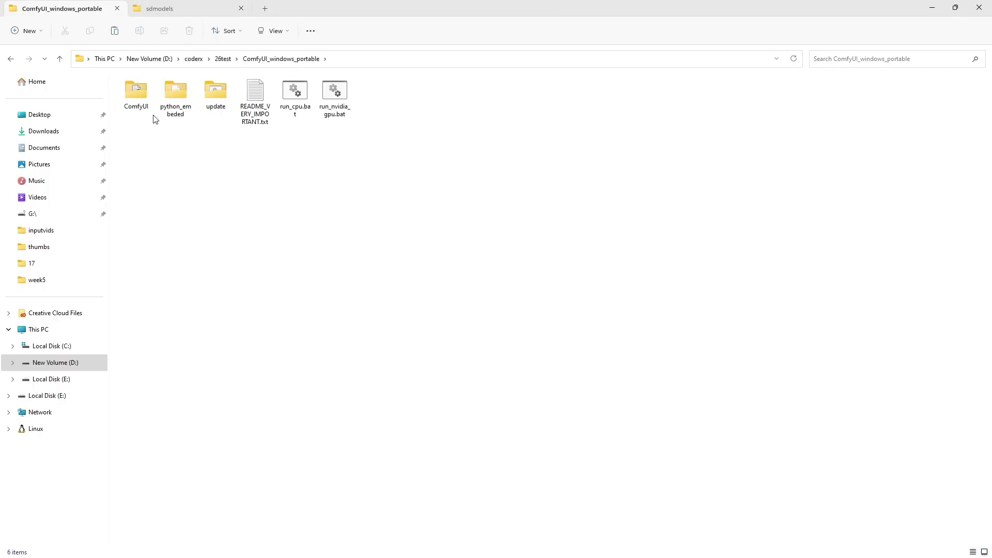
pyautogui.doubleClick(137, 99)
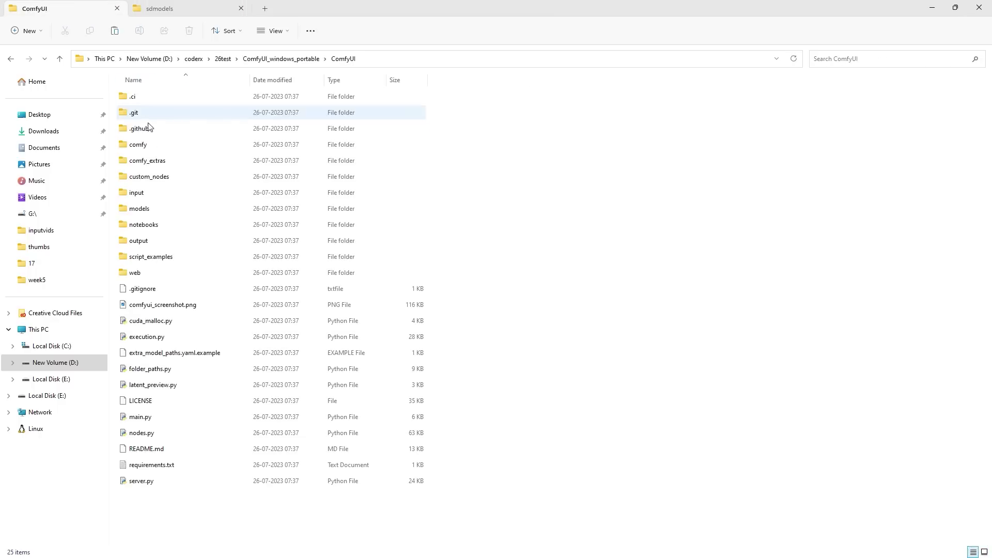
pyautogui.doubleClick(170, 209)
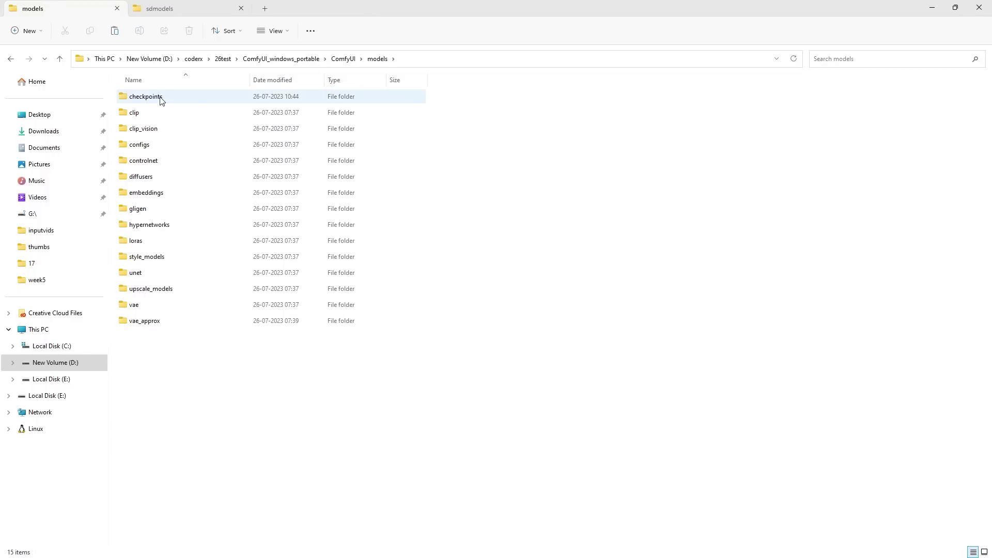
pyautogui.doubleClick(161, 101)
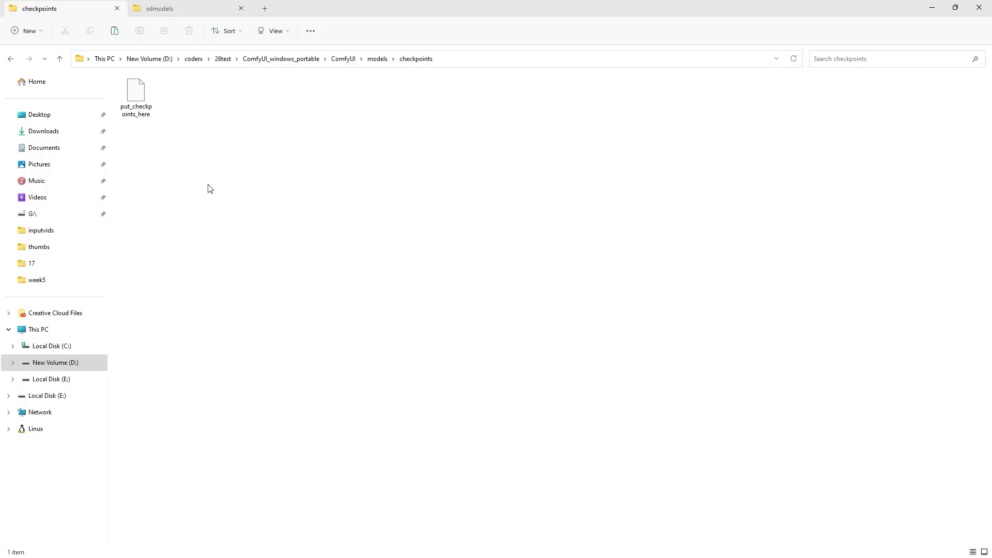
pyautogui.hotkey('ctrl', 'v')
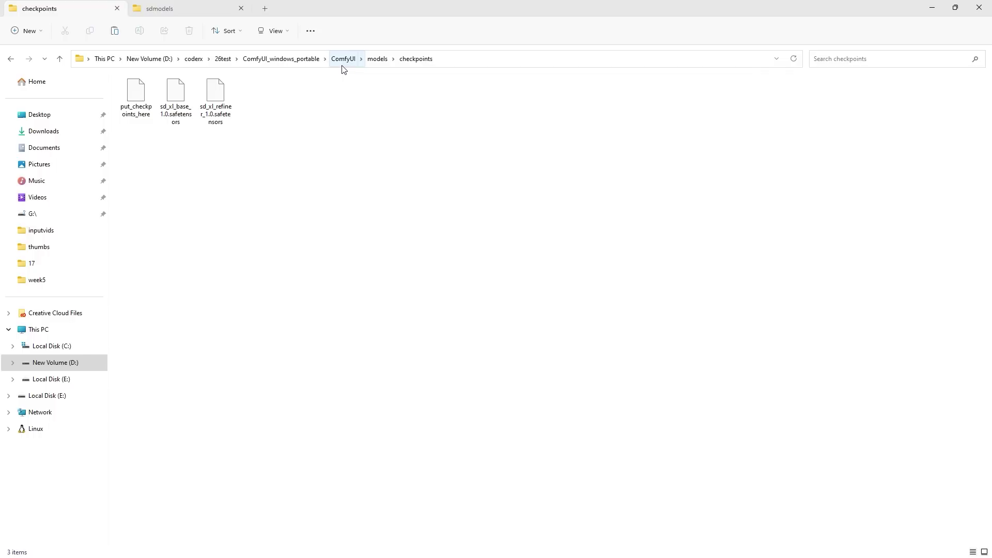
# - Return to the ComfyUI_windows_portable folder and launch ComfyUI with run_nvidia_gpu.bat
pyautogui.click(343, 61)
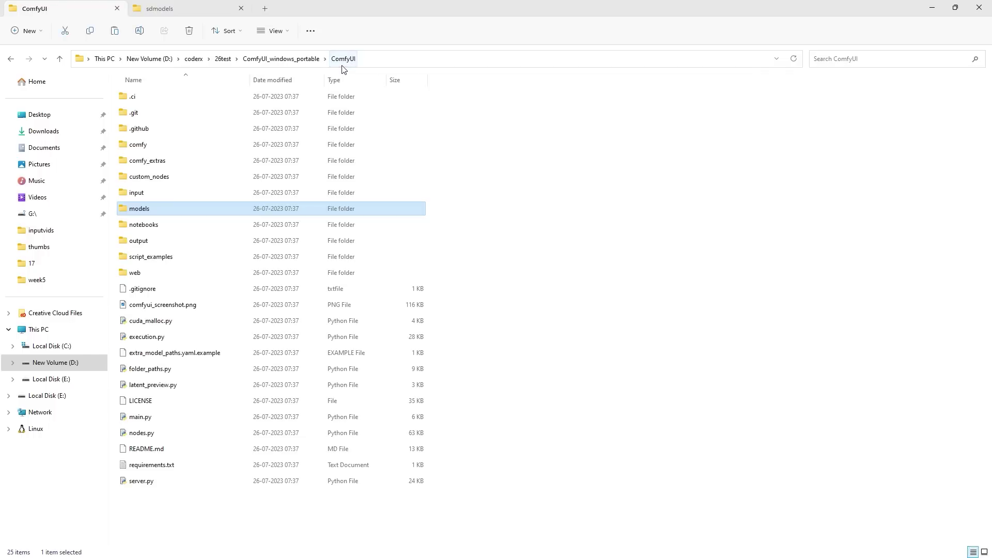
pyautogui.click(314, 60)
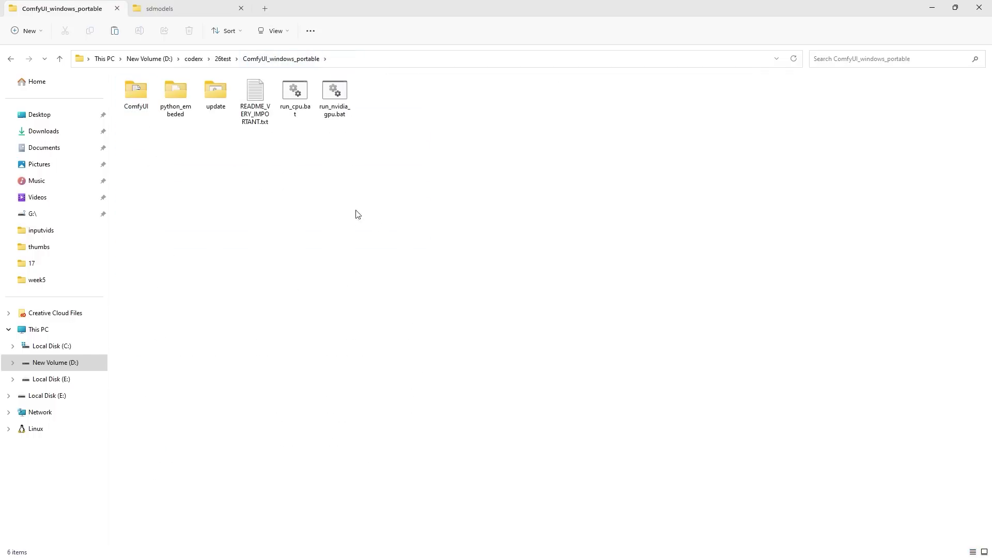
pyautogui.click(340, 111)
pyautogui.doubleClick(340, 110)
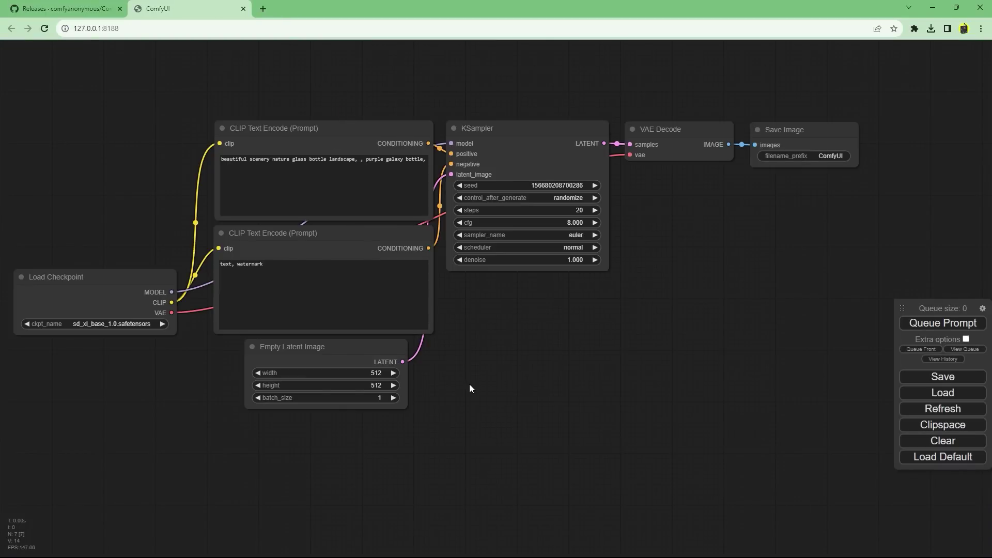
# - Look over the default workflow and check the Load Checkpoint node's model choices, leaving sd_xl_base_1.0.safetensors selected
pyautogui.scroll(-2, 469, 385)
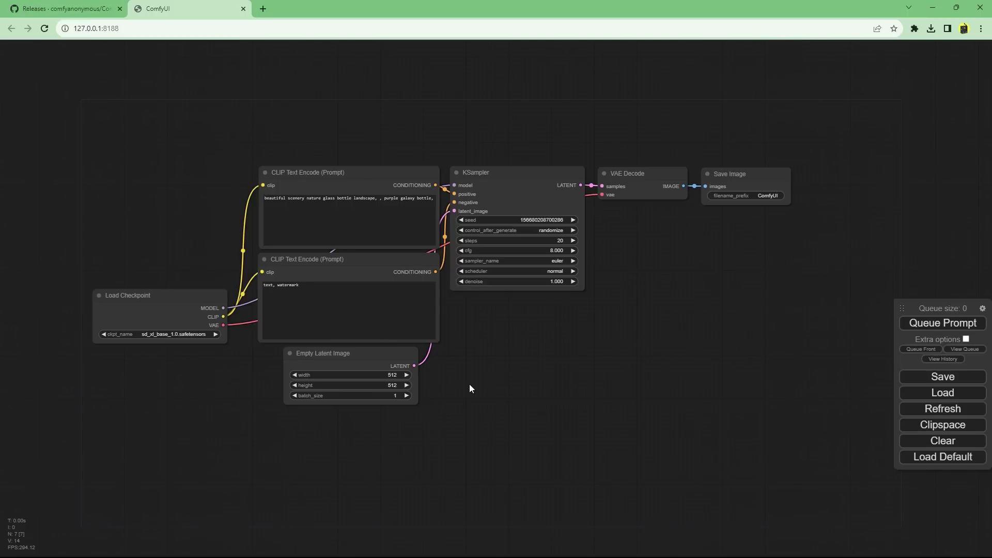
pyautogui.scroll(-1, 470, 384)
pyautogui.moveTo(538, 340); pyautogui.dragTo(549, 384)
pyautogui.scroll(2, 525, 374)
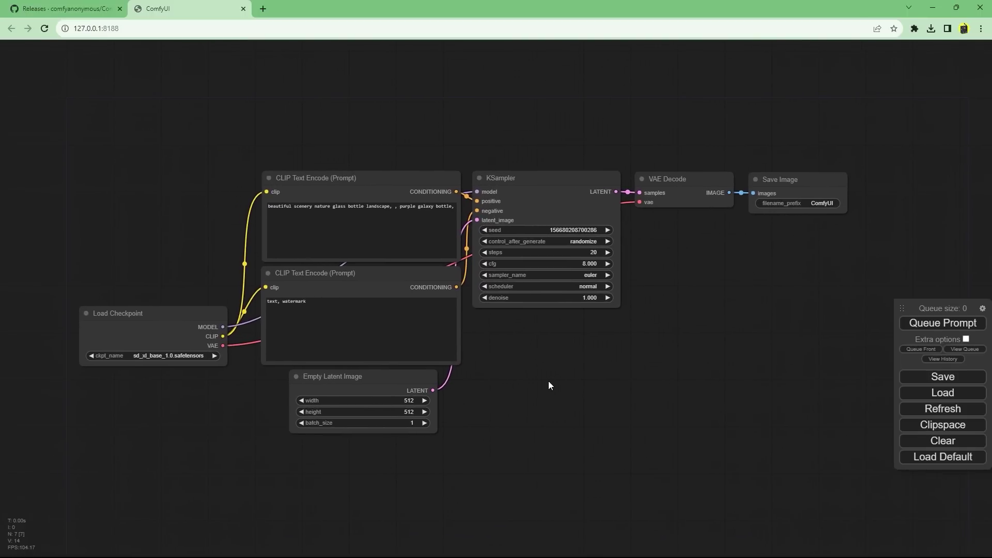
pyautogui.scroll(3, 195, 416)
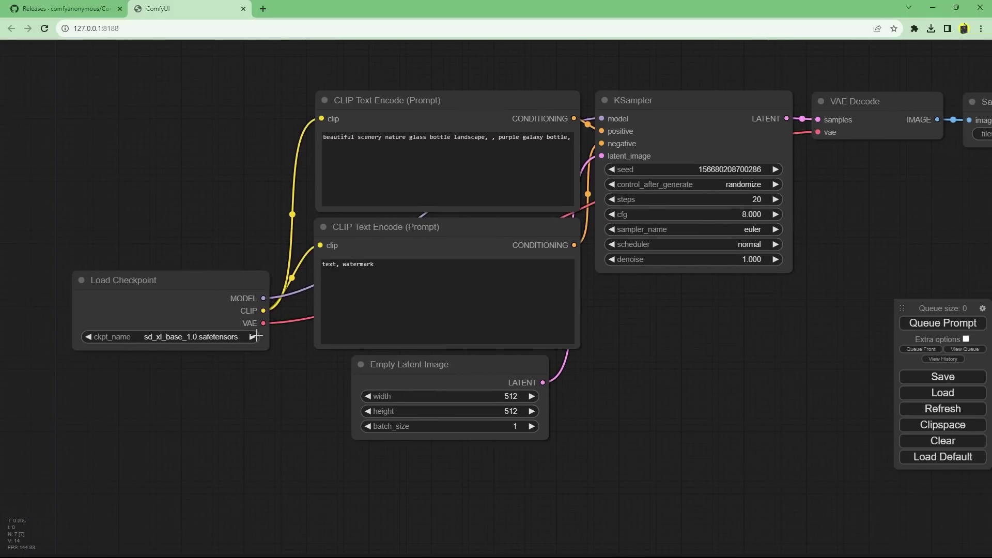
pyautogui.click(252, 337)
pyautogui.click(207, 343)
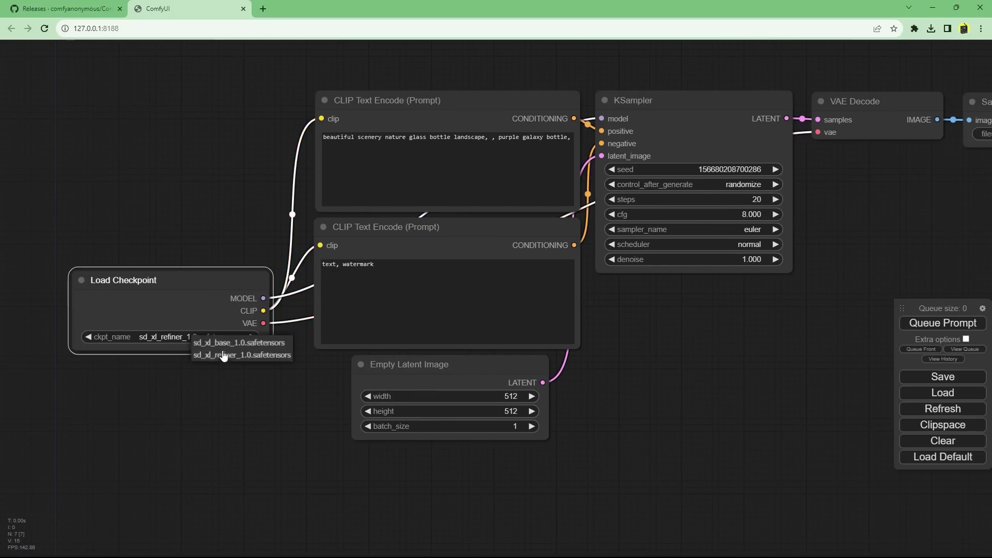
pyautogui.click(252, 345)
pyautogui.click(244, 389)
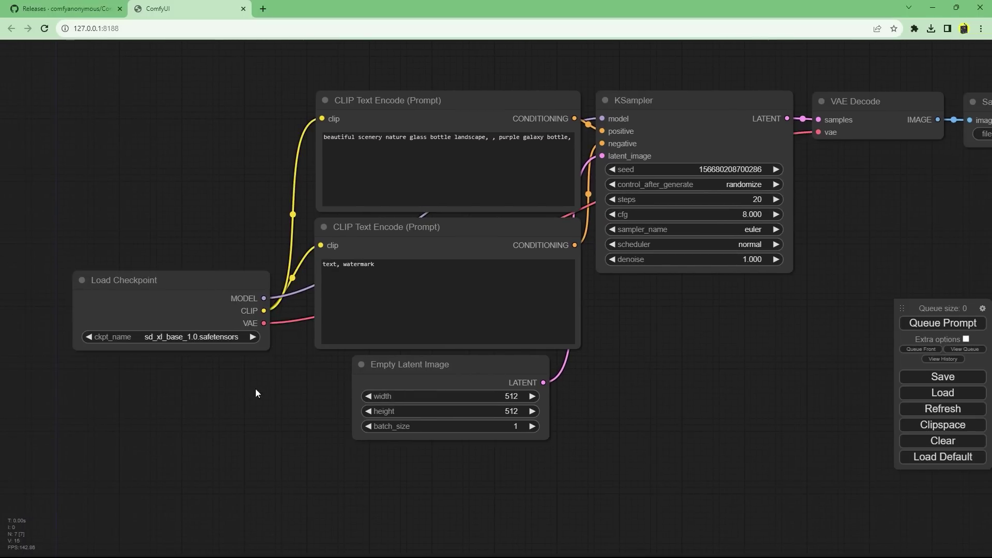
# - Set the positive prompt to "god of flowers, fantasy setting" and the negative prompt to "text, watermark, worst quality"
pyautogui.scroll(-4, 291, 400)
pyautogui.scroll(1, 642, 433)
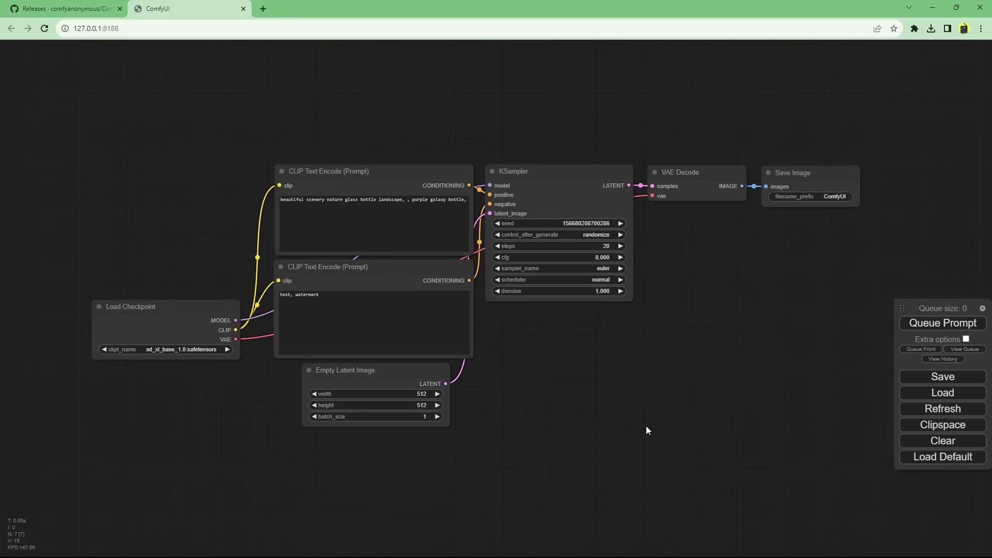
pyautogui.write('antasy s')
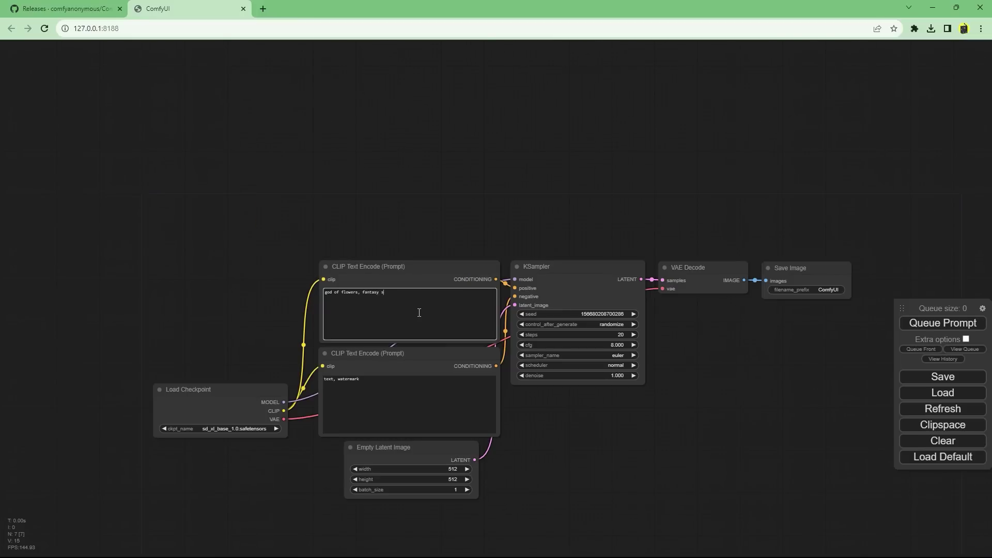
pyautogui.write('ng')
pyautogui.press('Tab')
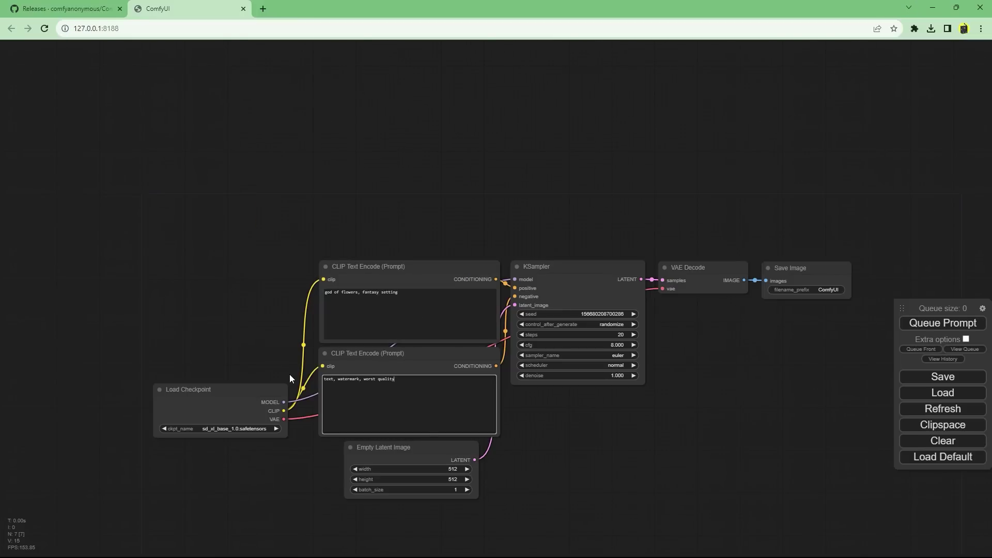
# - Set the KSampler node's sampler to euler_ancestral
pyautogui.scroll(3, 511, 392)
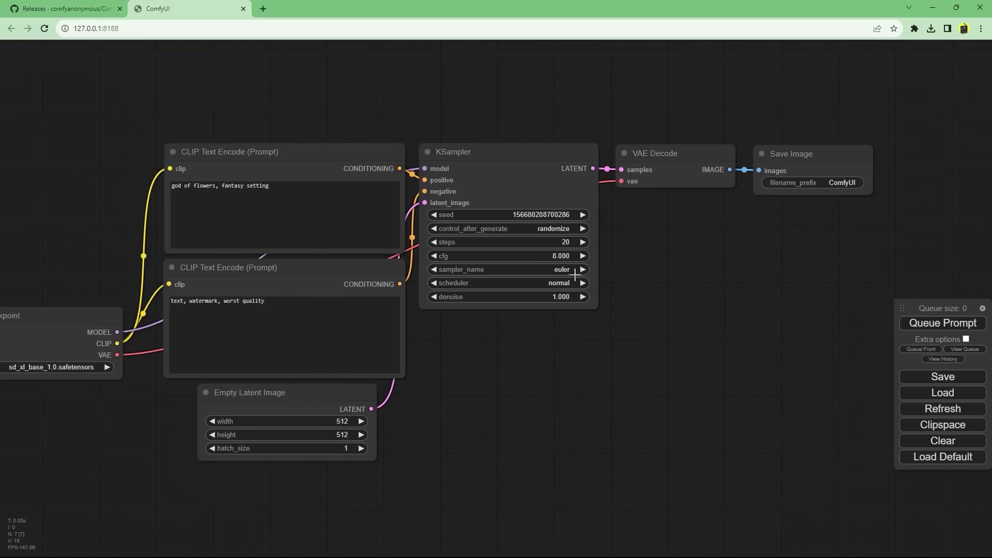
pyautogui.click(563, 269)
pyautogui.click(608, 287)
# - Set the Empty Latent Image node's width and height to 1024 each and queue the prompt
pyautogui.click(333, 421)
pyautogui.press('BackSpace')
pyautogui.press('BackSpace')
pyautogui.press('BackSpace')
pyautogui.write('1024')
pyautogui.press('Return')
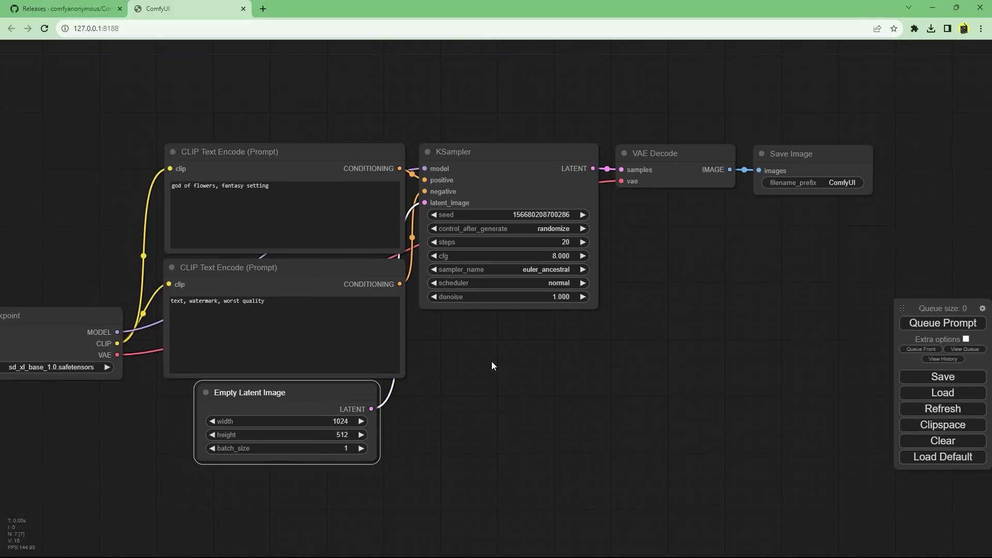
pyautogui.click(341, 434)
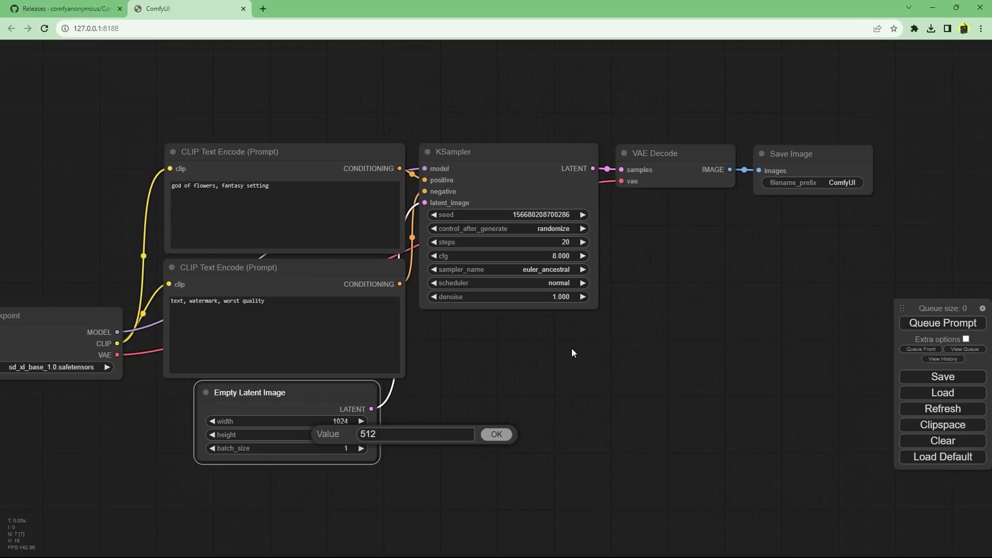
pyautogui.write('1024')
pyautogui.click(490, 433)
pyautogui.scroll(-2, 490, 433)
pyautogui.click(921, 325)
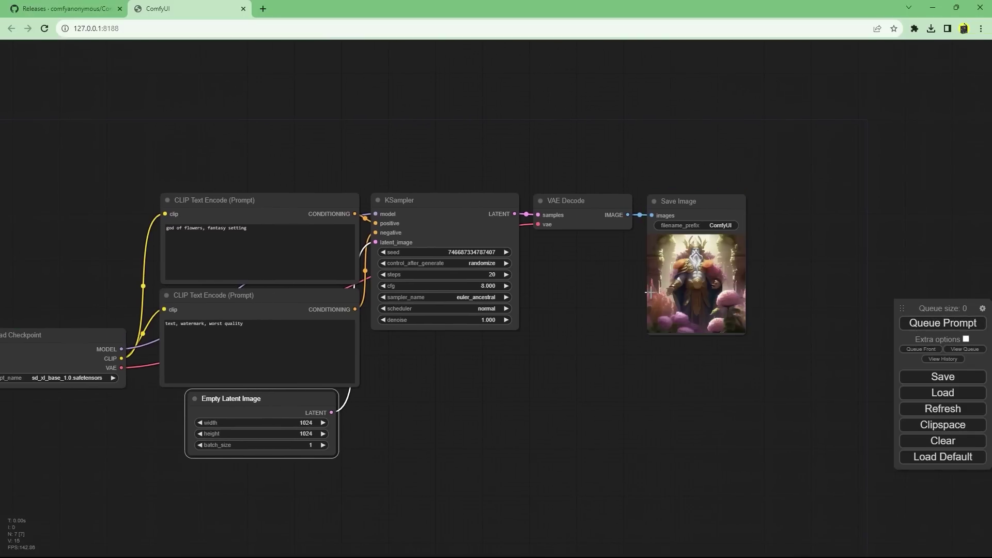
# - Set the Empty Latent Image size to 1368 wide by 768 high and generate another image
pyautogui.scroll(12, 650, 293)
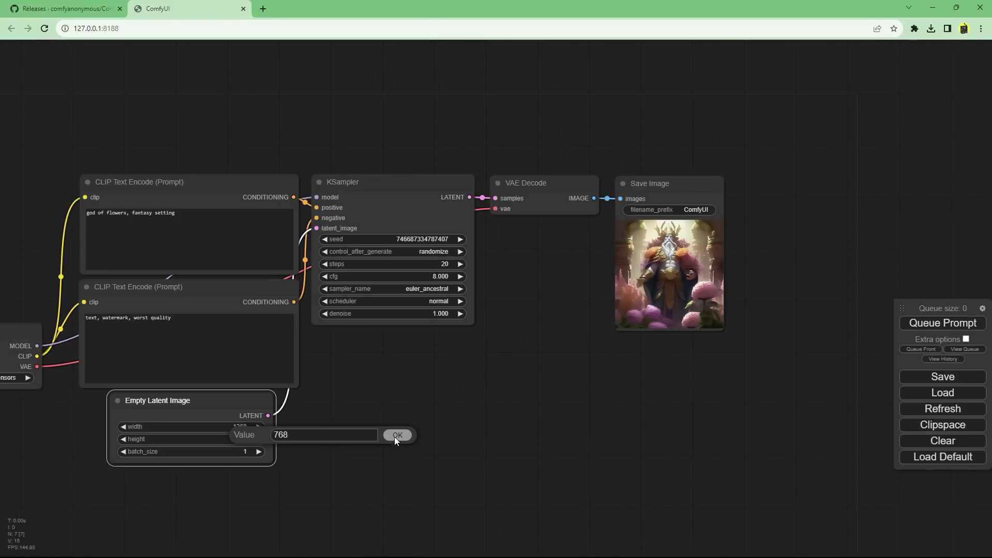
pyautogui.click(396, 435)
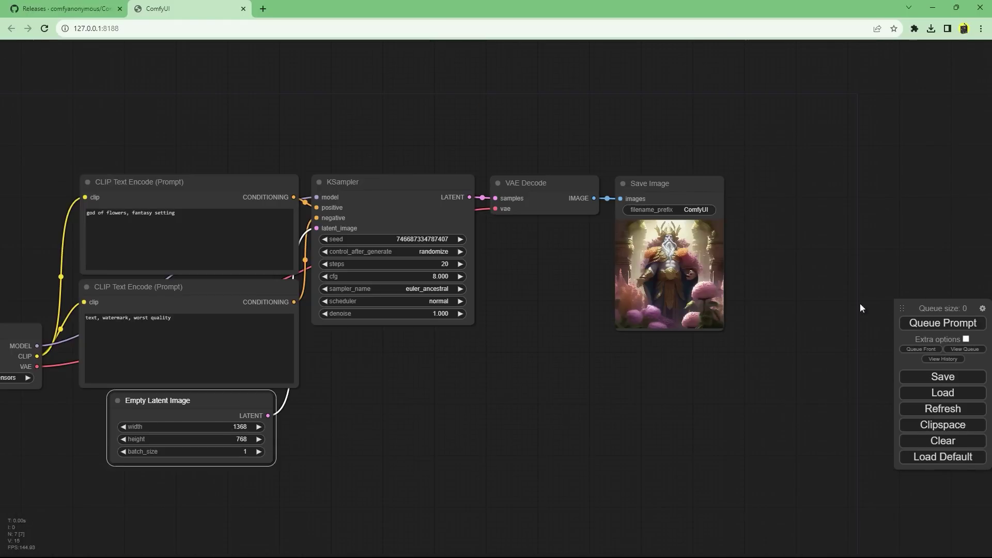
pyautogui.click(924, 323)
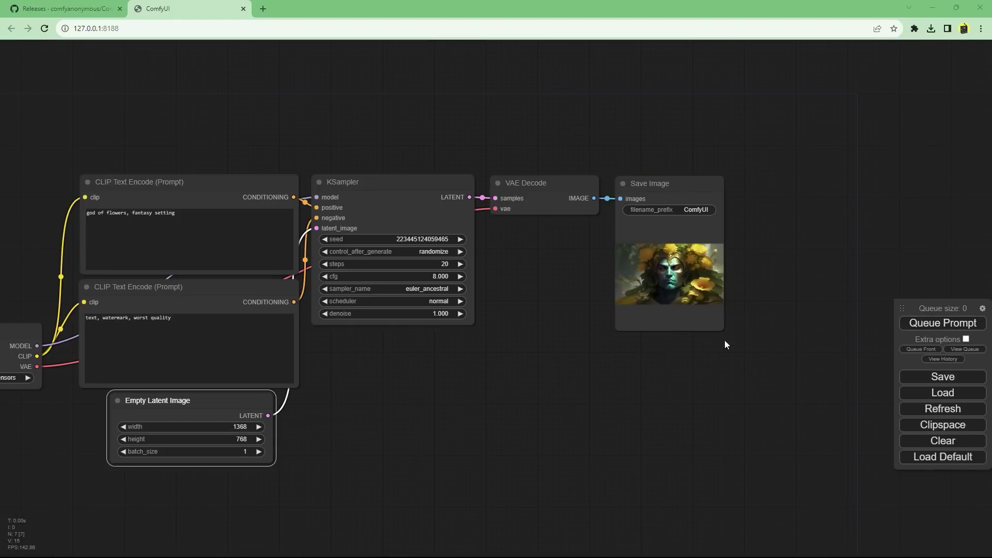
# - Examine the widescreen god of flowers image enlarged in the Save Image node
pyautogui.scroll(10, 723, 302)
pyautogui.scroll(4, 605, 323)
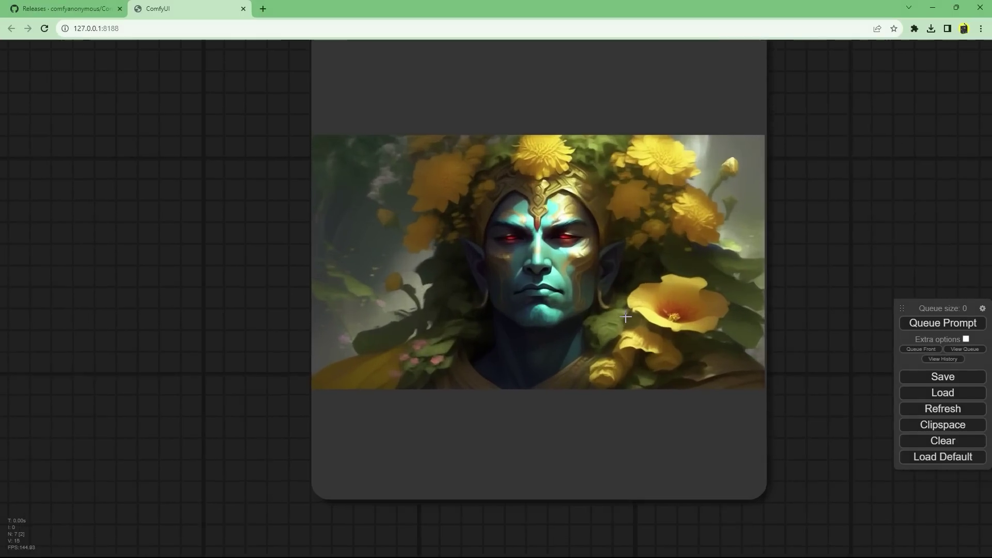
pyautogui.moveTo(696, 425); pyautogui.dragTo(689, 500)
pyautogui.scroll(-1, 764, 405)
pyautogui.scroll(1, 817, 408)
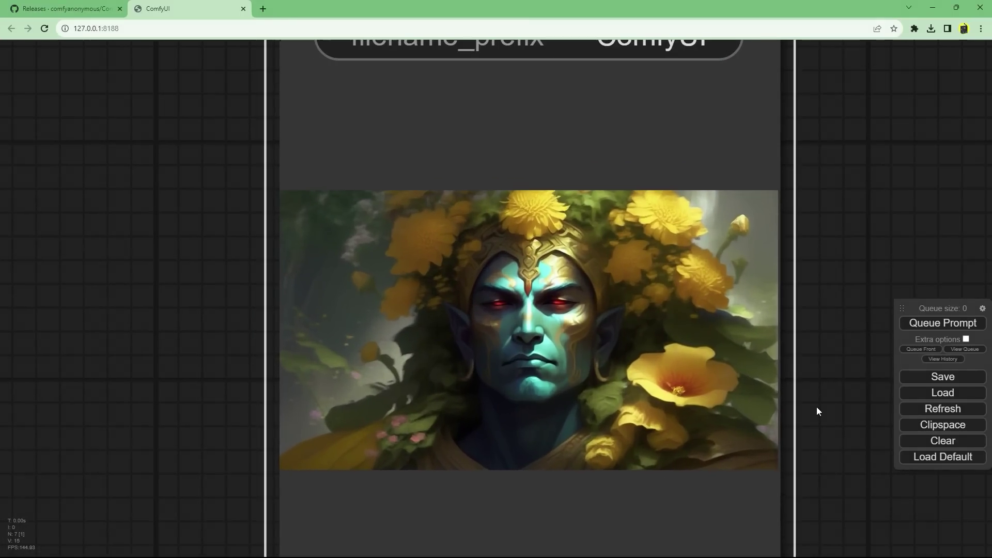
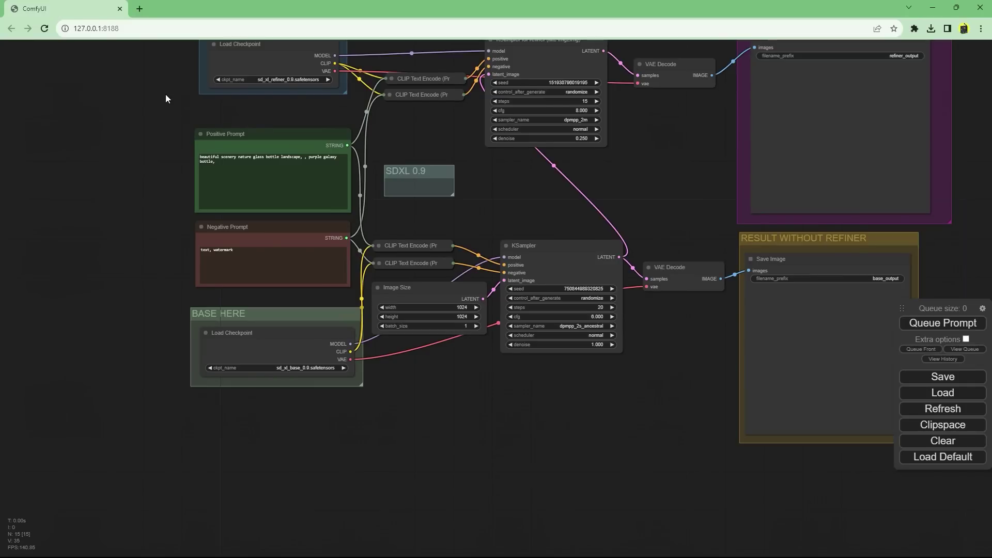
# - Set the Load Checkpoint node in the REFINER HERE group to sd_xl_refiner_1.0.safetensors
pyautogui.scroll(4, 190, 198)
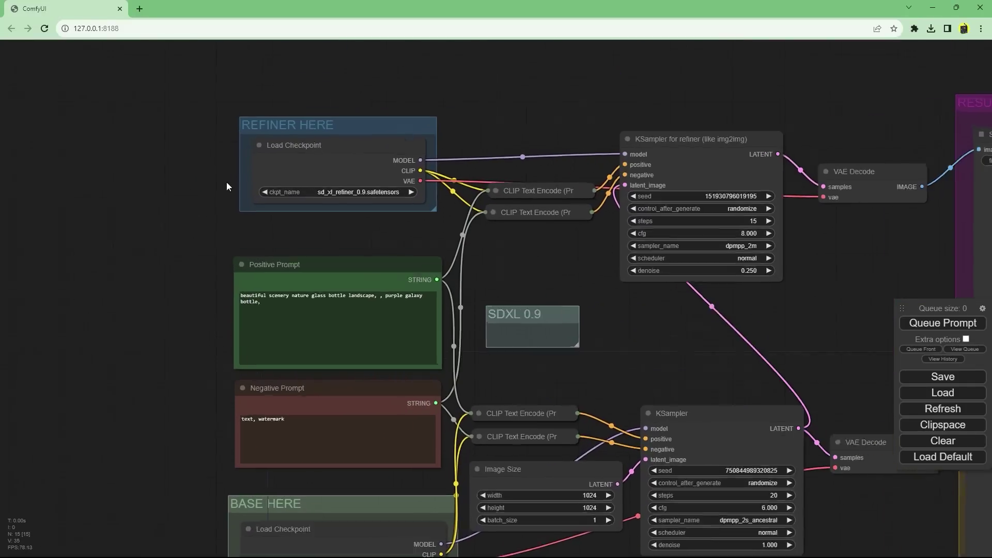
pyautogui.scroll(2, 408, 240)
pyautogui.scroll(2, 416, 212)
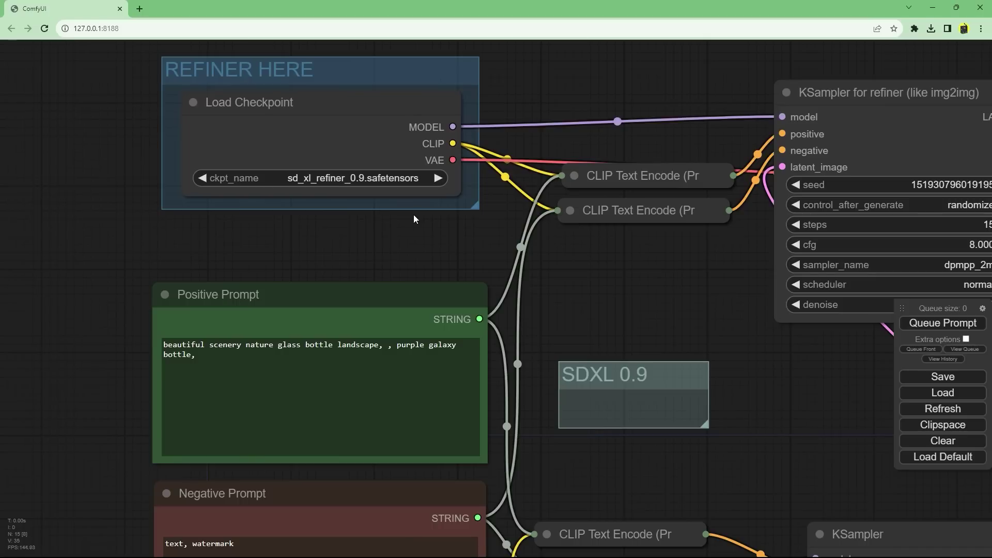
pyautogui.click(417, 178)
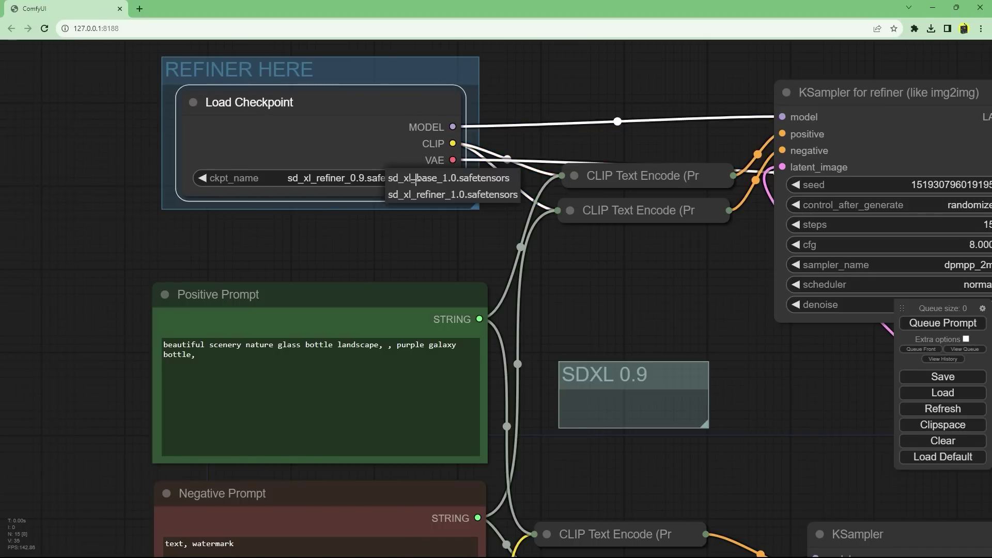
pyautogui.click(438, 194)
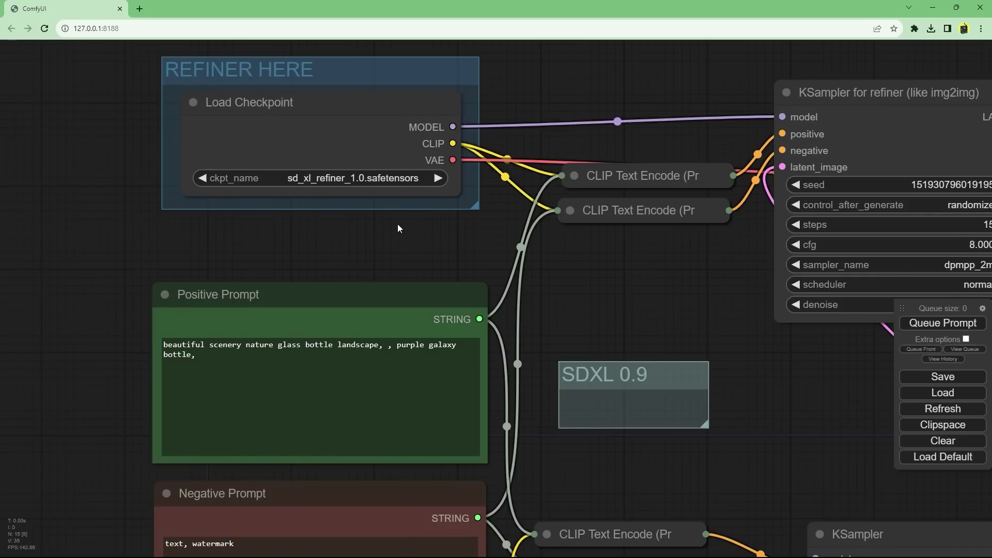
# - Set the Load Checkpoint node in the BASE HERE group to sd_xl_base_1.0.safetensors
pyautogui.scroll(-2, 398, 225)
pyautogui.moveTo(414, 230); pyautogui.dragTo(419, 130)
pyautogui.moveTo(571, 549); pyautogui.dragTo(550, 360)
pyautogui.click(380, 373)
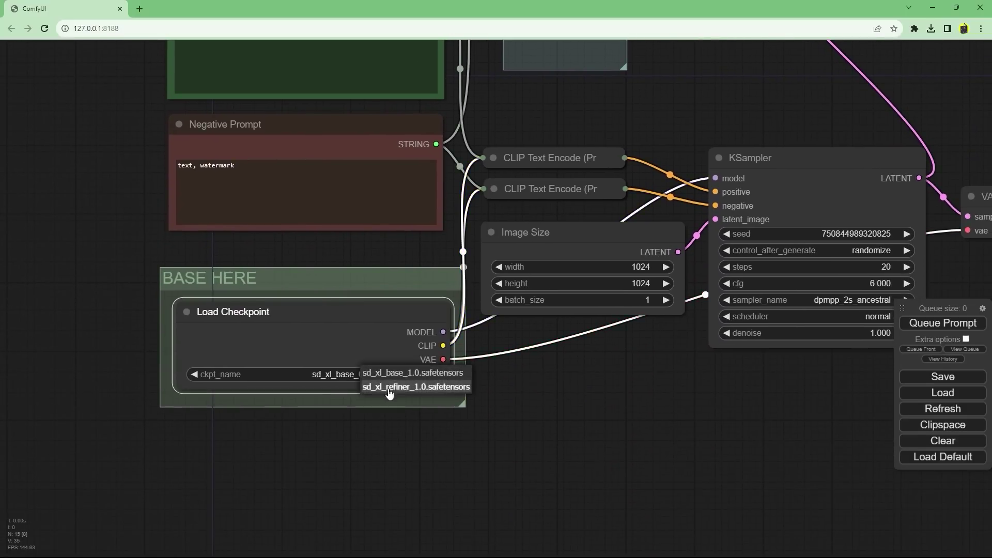
pyautogui.click(408, 372)
# - Generate images from a new positive prompt beginning with "god" and compare the results without and with the refiner
pyautogui.moveTo(529, 417); pyautogui.dragTo(480, 460)
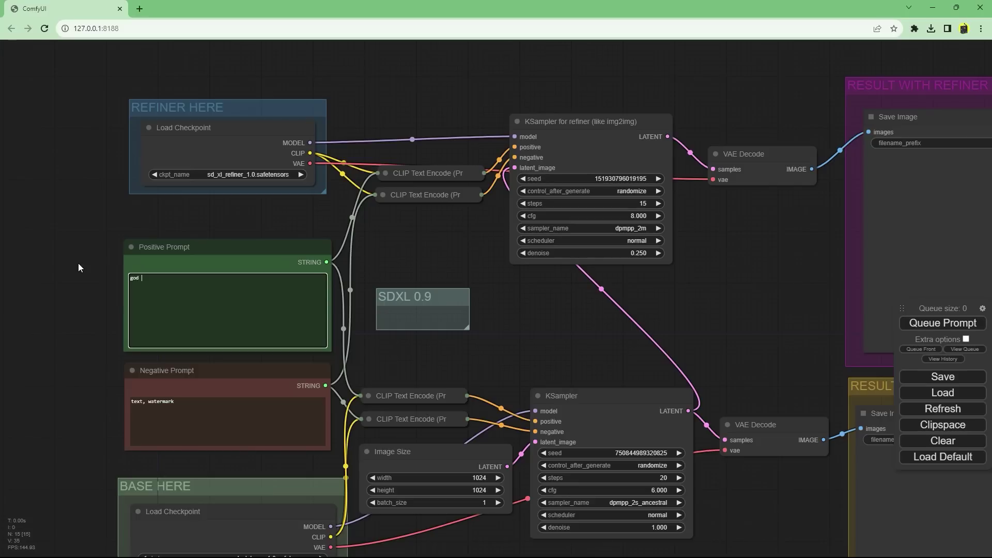
pyautogui.write('s')
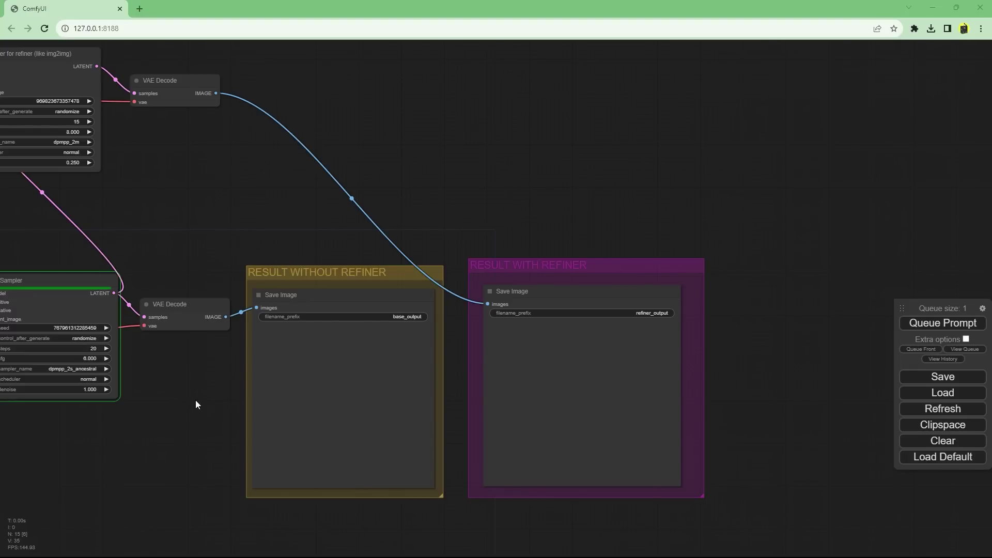
pyautogui.scroll(1, 196, 401)
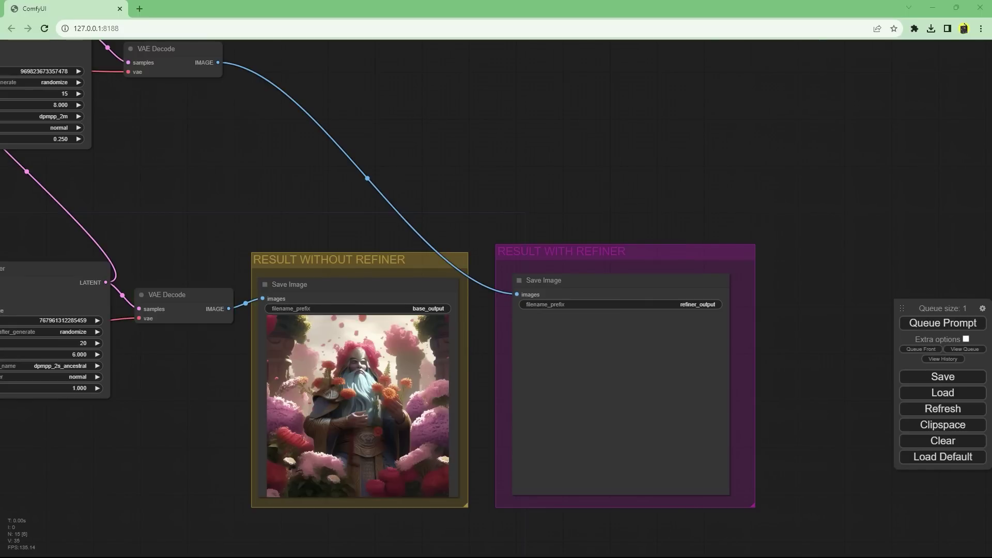
pyautogui.scroll(6, 420, 476)
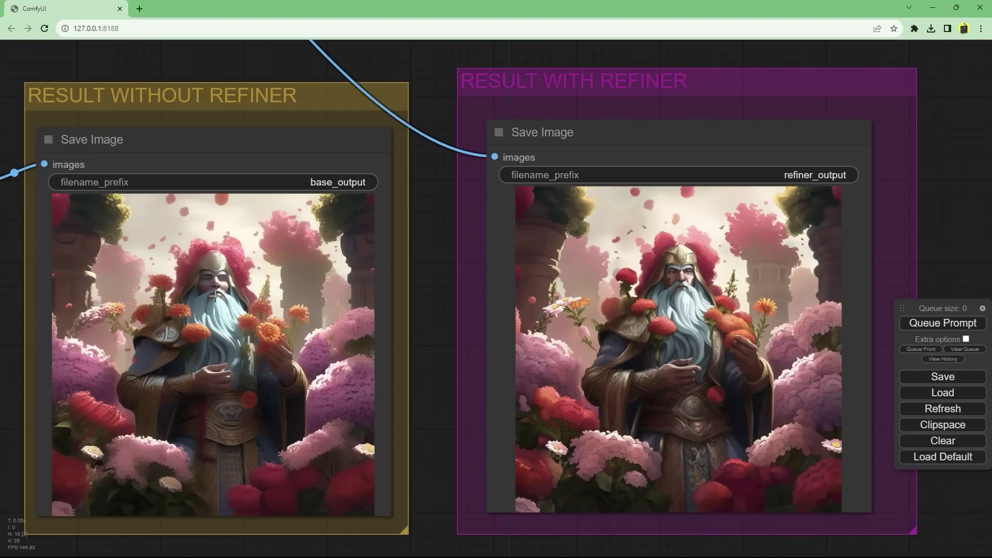
# - Place the refiner's Save Image node beside the base result and compare the widescreen god of flowers images in close-up
pyautogui.scroll(1, 215, 296)
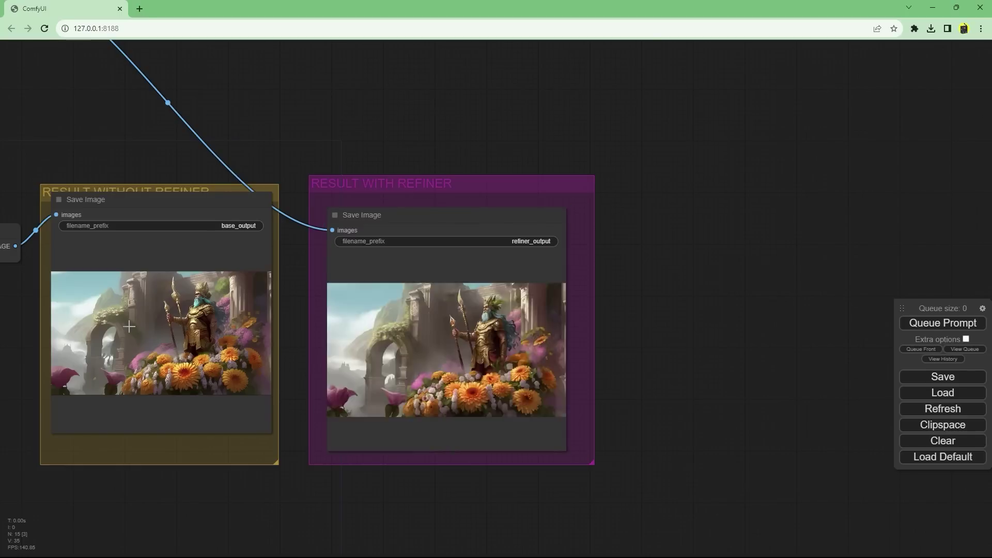
pyautogui.scroll(4, 137, 335)
pyautogui.scroll(8, 383, 377)
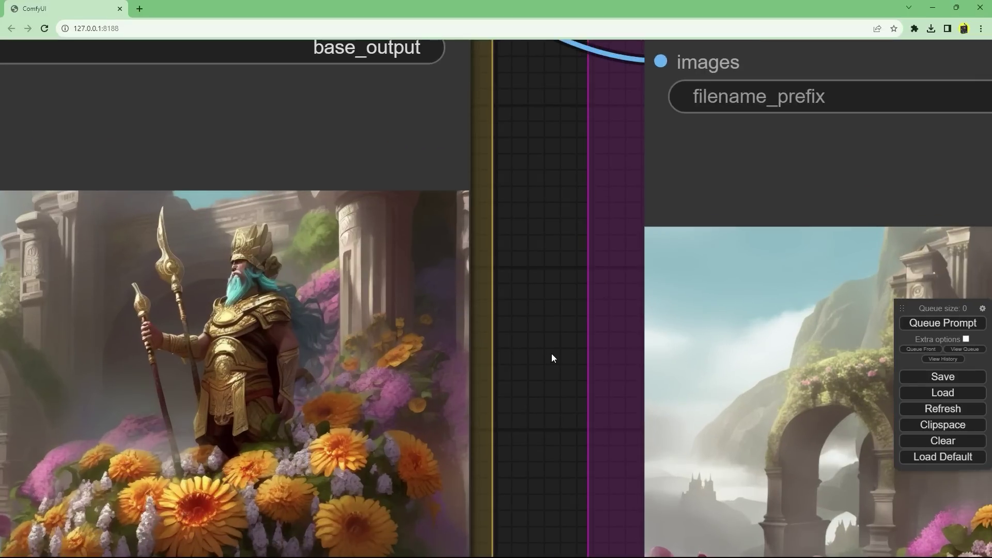
pyautogui.scroll(-5, 551, 354)
pyautogui.moveTo(745, 368); pyautogui.dragTo(577, 343)
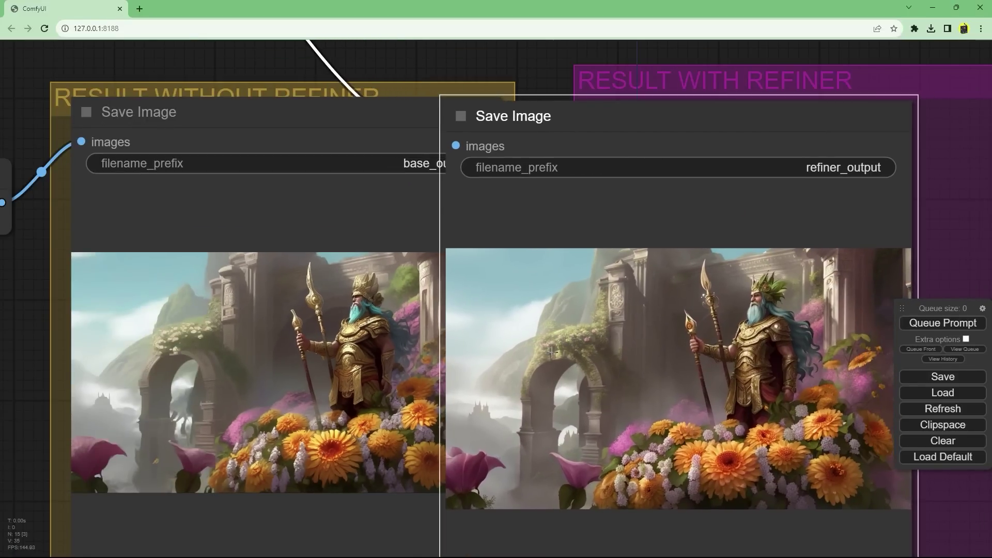
pyautogui.scroll(8, 725, 321)
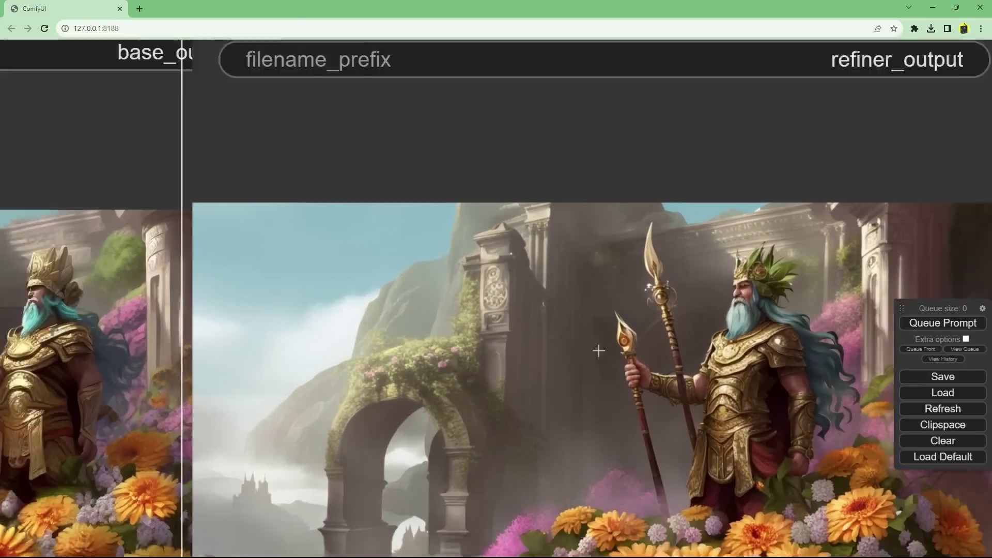
pyautogui.scroll(-8, 598, 348)
pyautogui.scroll(-1, 183, 363)
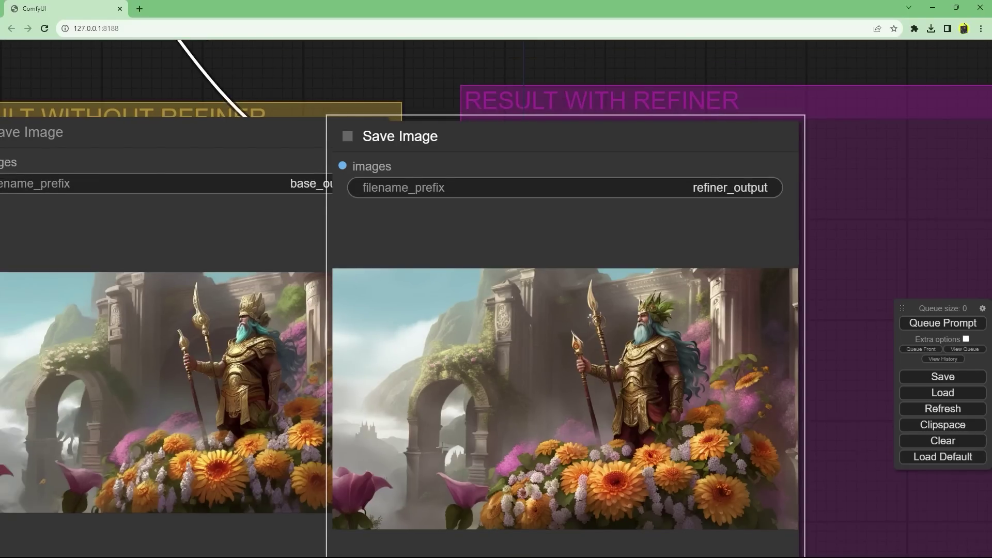
pyautogui.moveTo(421, 399); pyautogui.dragTo(443, 399)
pyautogui.scroll(2, 465, 396)
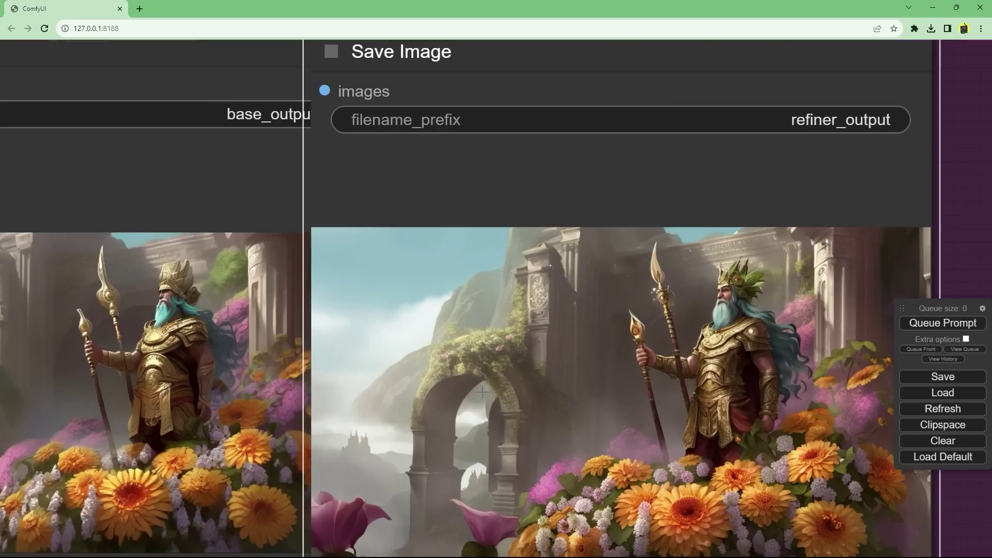
pyautogui.scroll(-5, 166, 371)
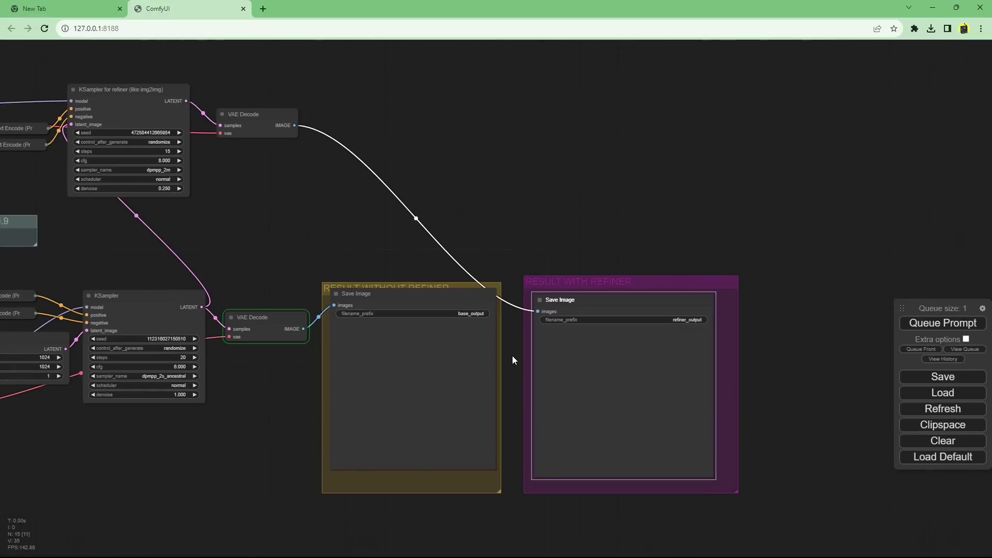
# - Generate the square images of the blond woman in a street and compare the results without and with the refiner
pyautogui.scroll(6, 513, 355)
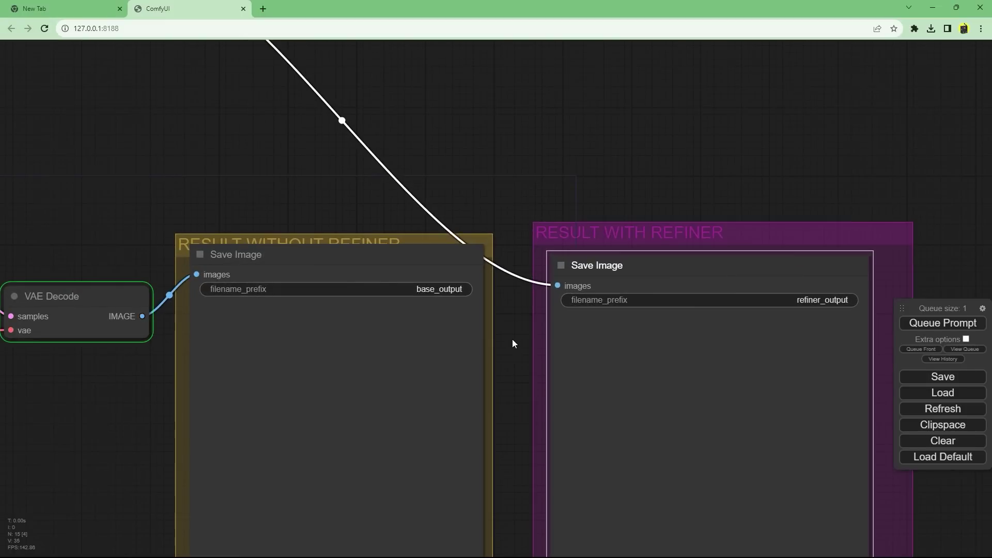
pyautogui.moveTo(523, 345); pyautogui.dragTo(452, 279)
pyautogui.scroll(2, 511, 281)
pyautogui.hotkey('ctrl', 'Return')
pyautogui.scroll(1, 444, 372)
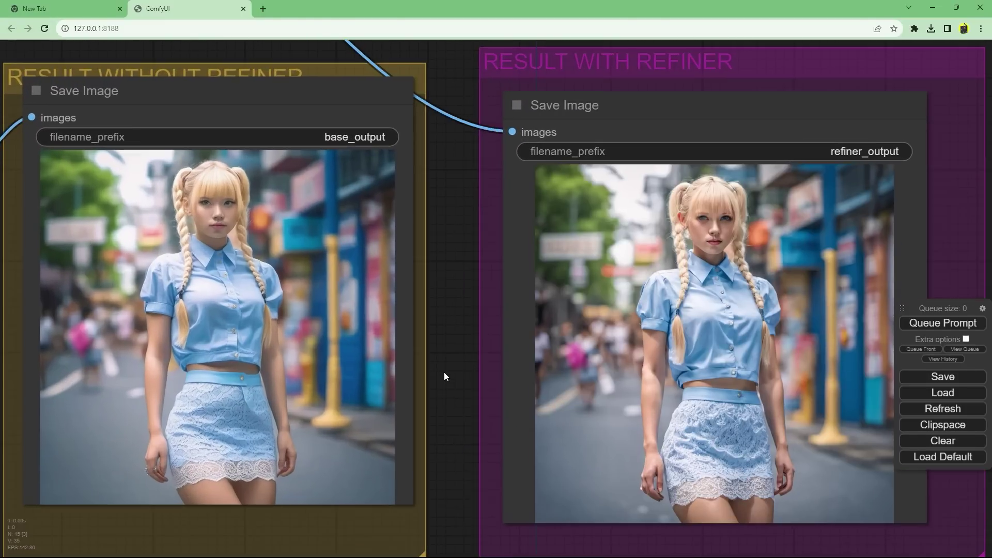
pyautogui.scroll(1, 444, 372)
pyautogui.scroll(-3, 445, 372)
# - Compare the widescreen images of the blond woman without and with the refiner, bringing the refiner's Save Image node closer
pyautogui.moveTo(444, 372); pyautogui.dragTo(436, 442)
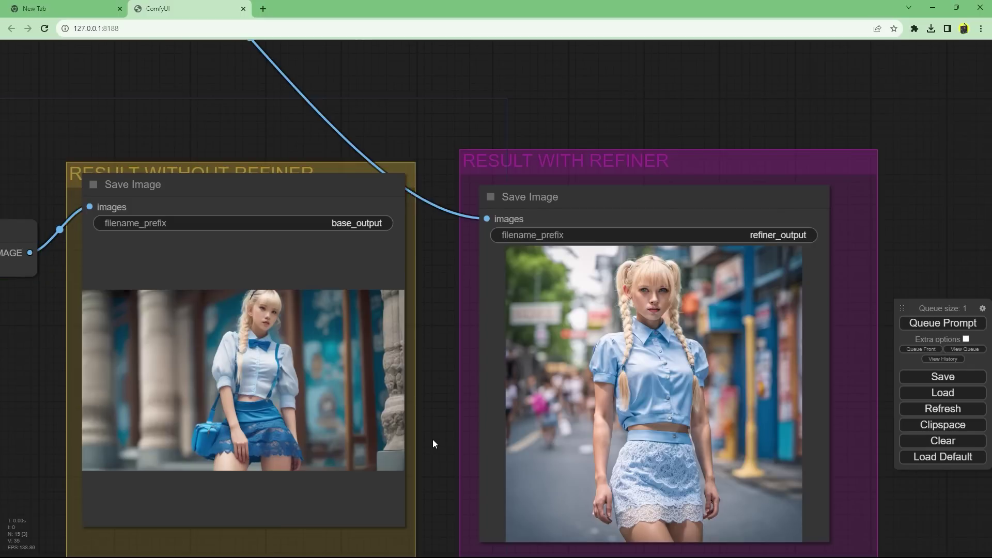
pyautogui.scroll(5, 264, 425)
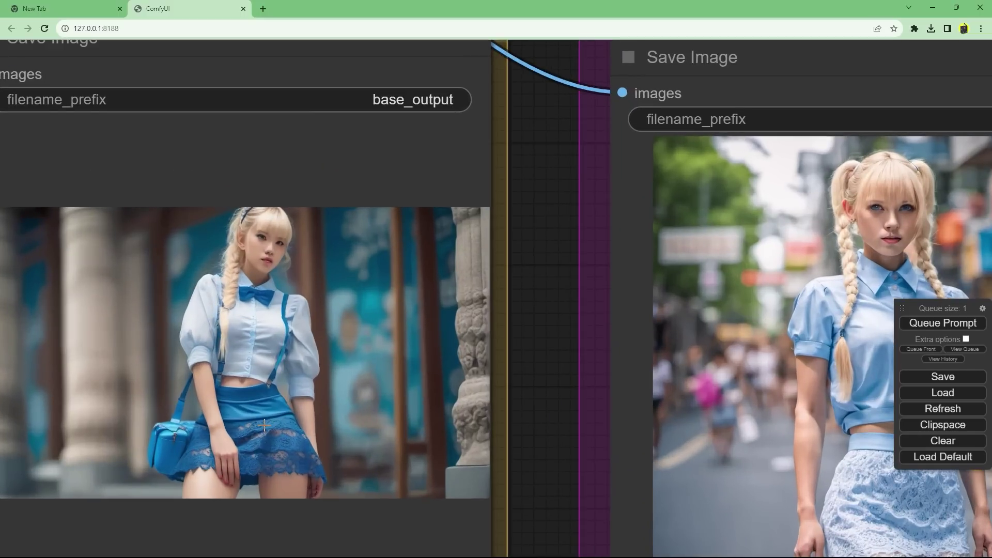
pyautogui.scroll(-3, 264, 425)
pyautogui.scroll(3, 575, 289)
pyautogui.moveTo(587, 298); pyautogui.dragTo(533, 285)
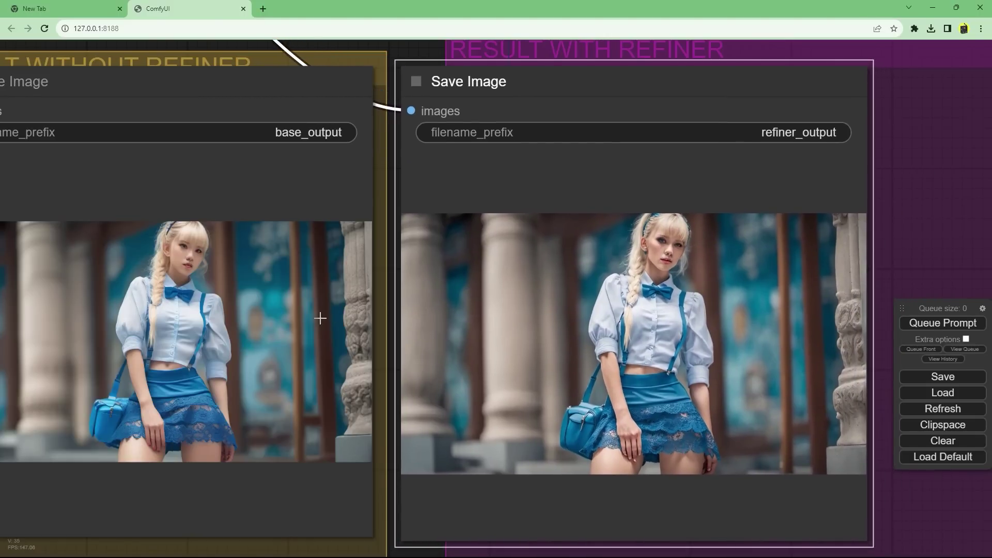
pyautogui.moveTo(383, 196); pyautogui.dragTo(436, 197)
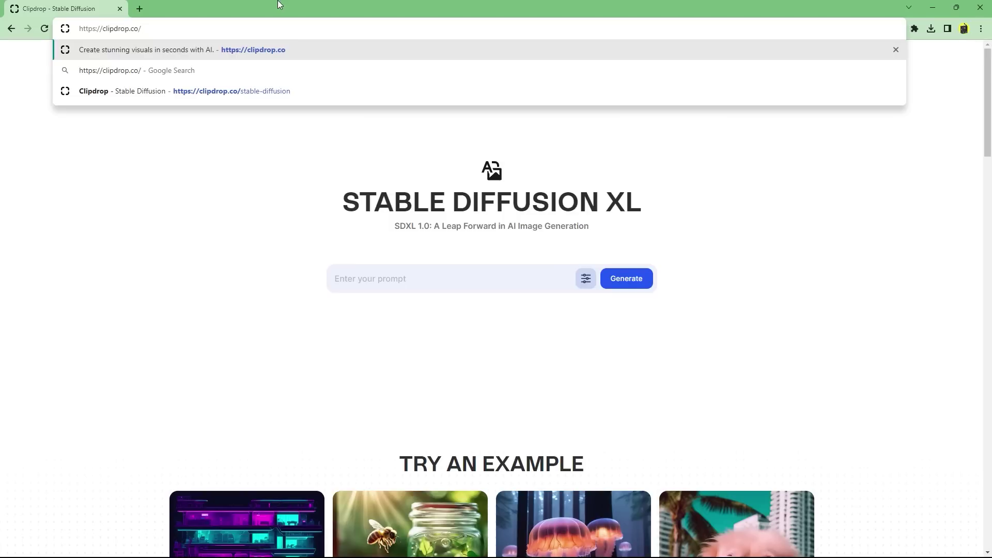
# - Go to clipdrop.co and open its Stable Diffusion XL tool
pyautogui.press('Return')
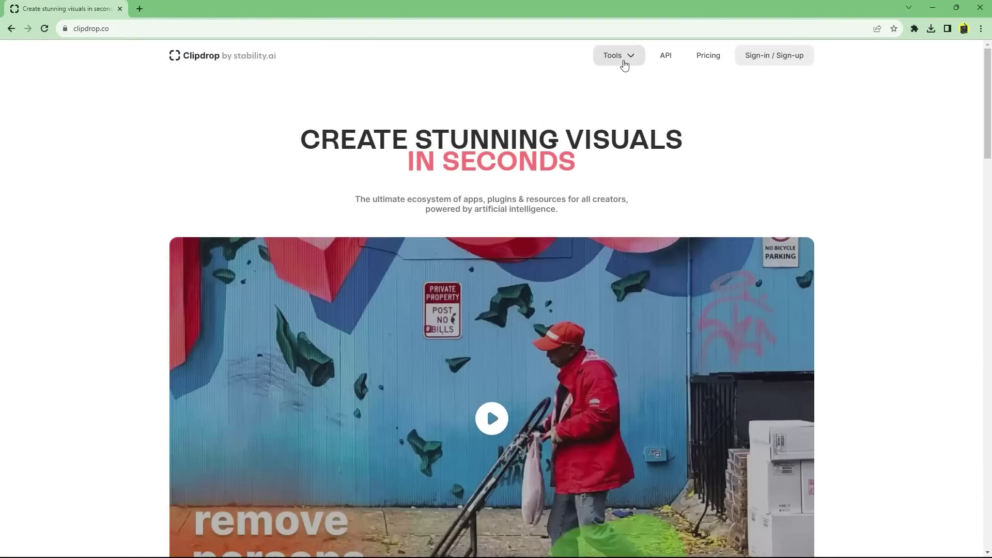
pyautogui.click(622, 60)
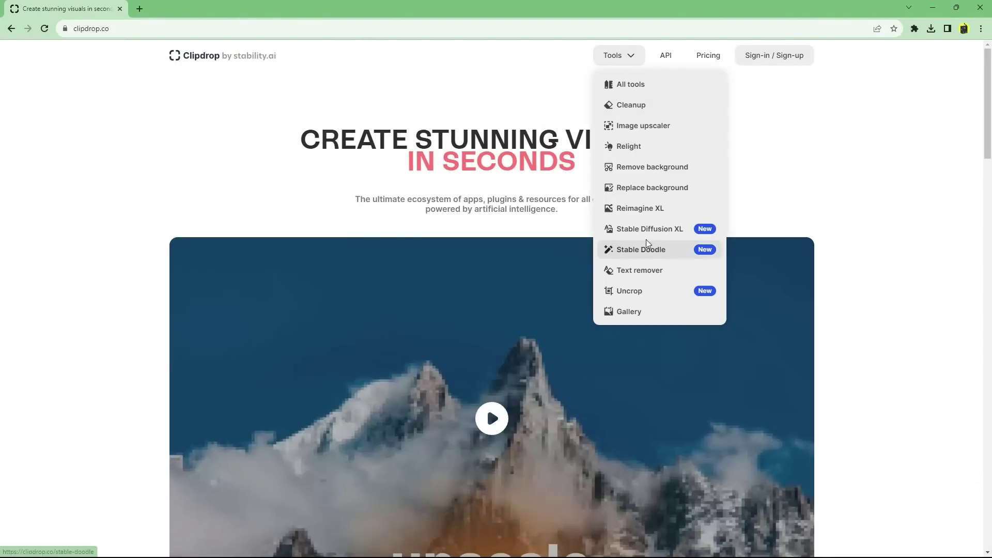
pyautogui.click(646, 231)
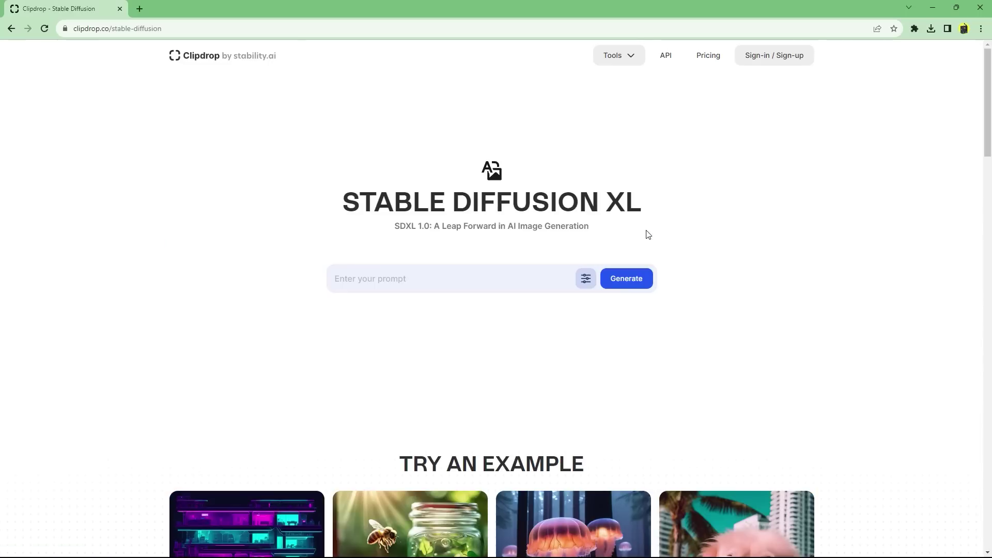
# - Generate images from the prompt "god of flowers, fantasy setting", skipping the subscription offer
pyautogui.write('god of flowers, fantasy setting')
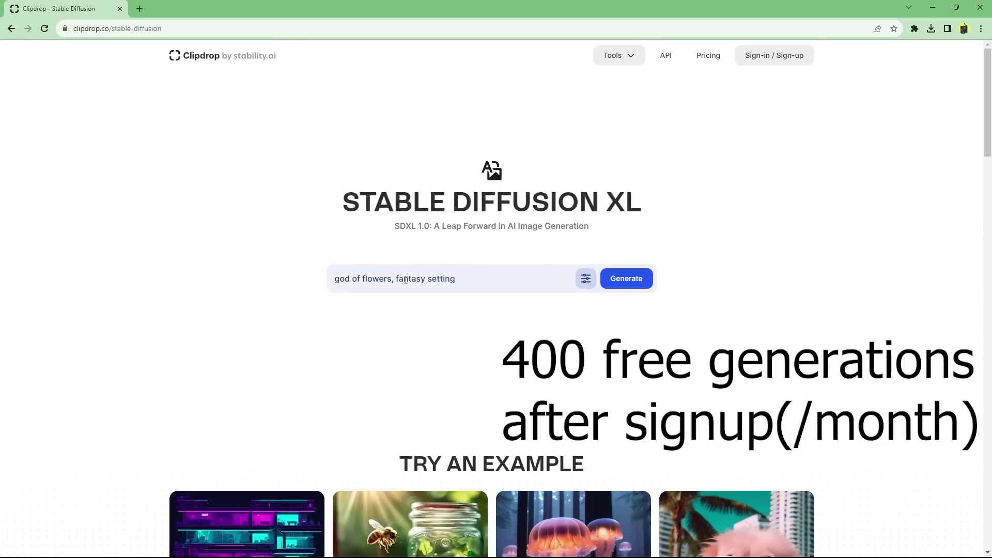
pyautogui.click(620, 279)
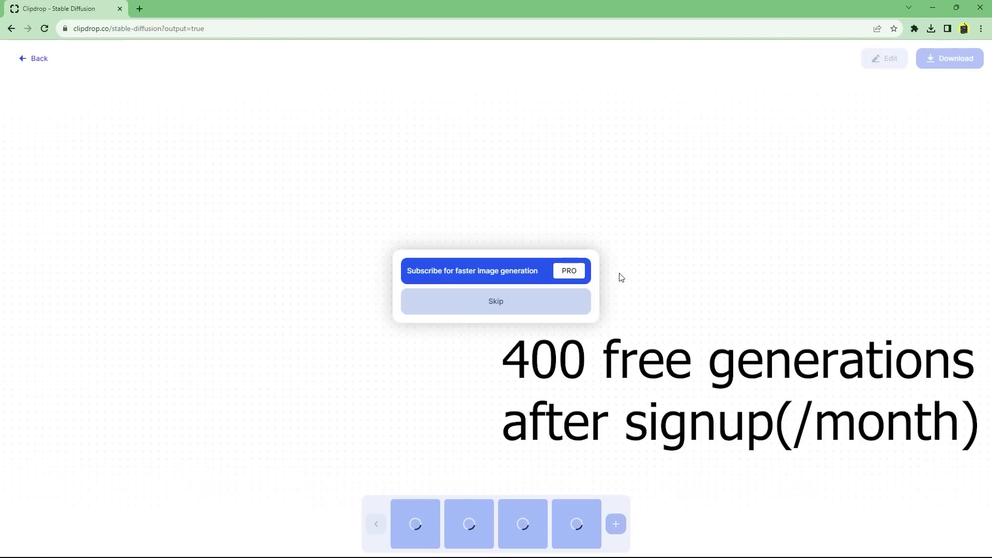
pyautogui.click(540, 306)
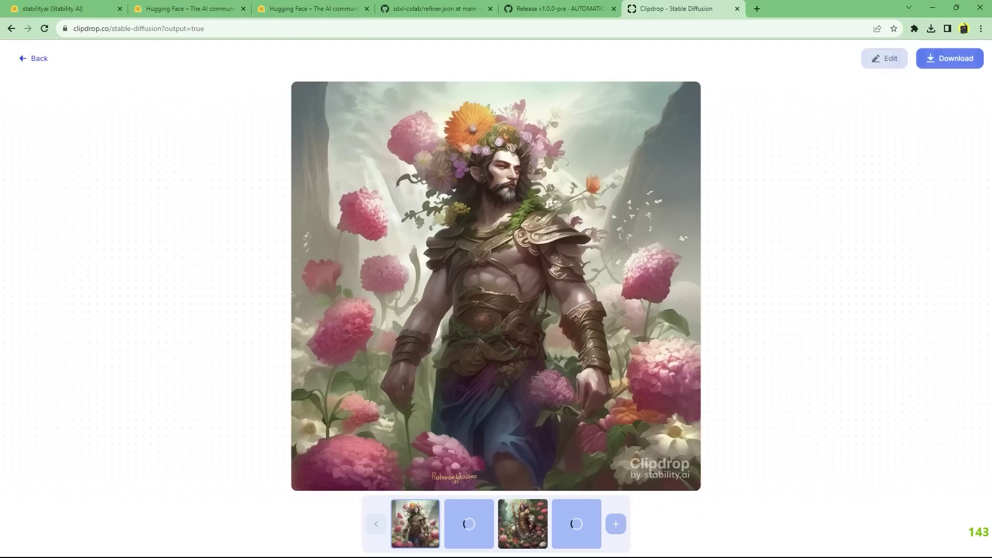
# - View the second, third and fourth generated god of flowers images enlarged
pyautogui.click(484, 525)
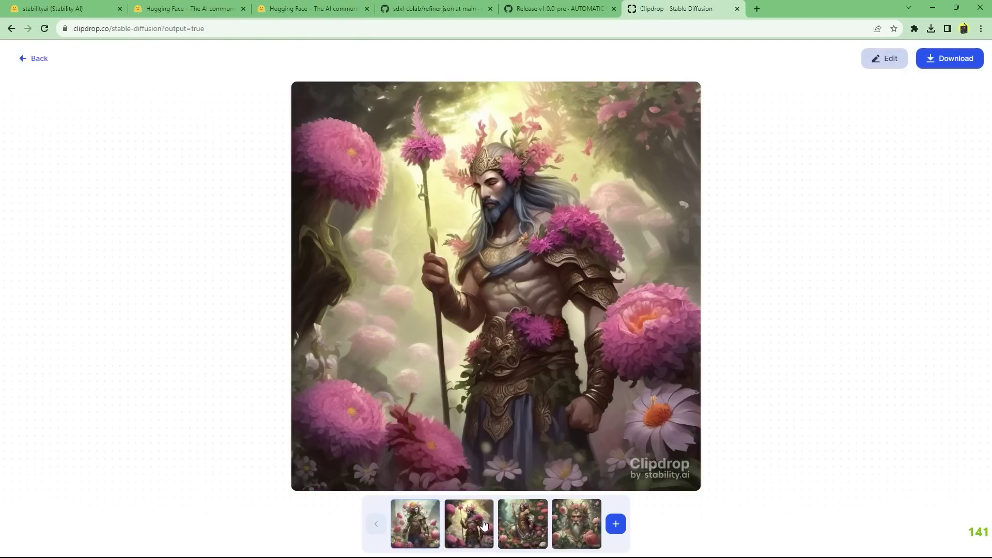
pyautogui.click(525, 529)
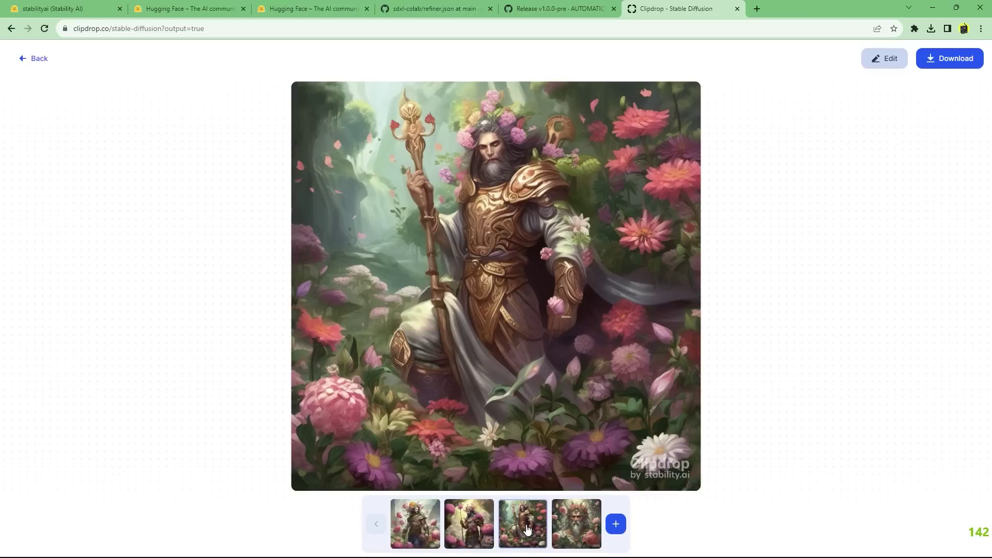
pyautogui.click(584, 528)
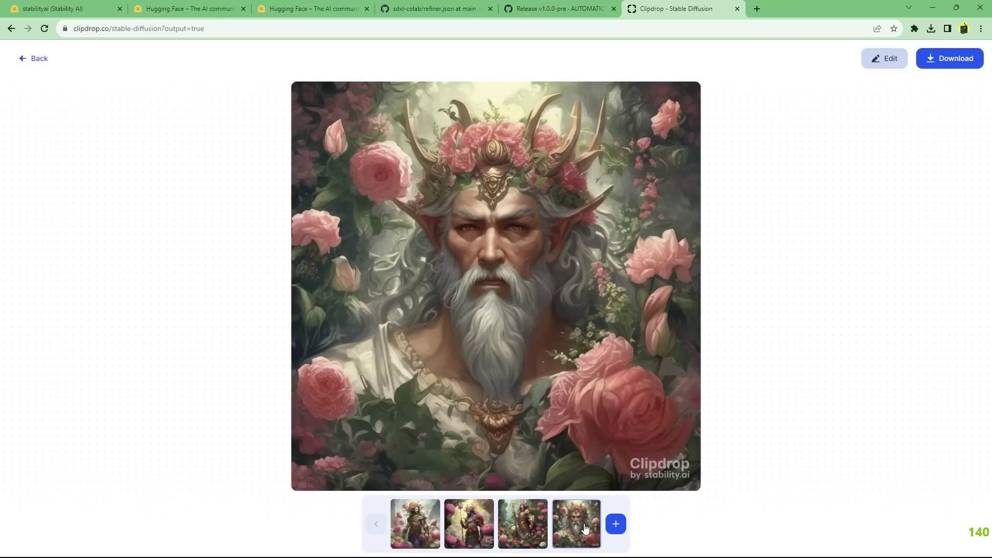
# - Return to the prompt page and generate the blond Harajuku woman fashion photography prompt with Square (1:1) aspect ratio and Cinematic style
pyautogui.hotkey('alt', 'Left')
pyautogui.hotkey('alt', 'Left')
pyautogui.hotkey('alt', 'Left')
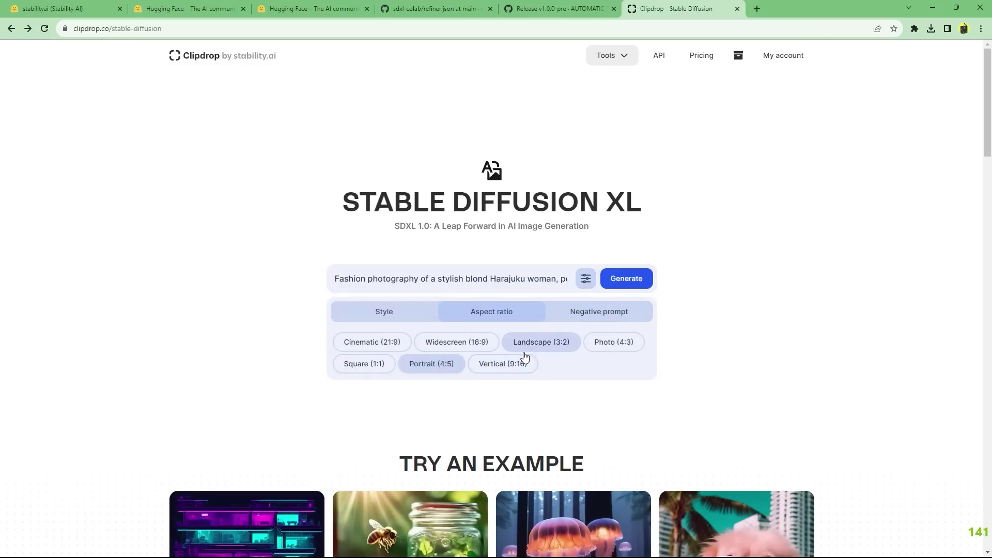
pyautogui.click(377, 364)
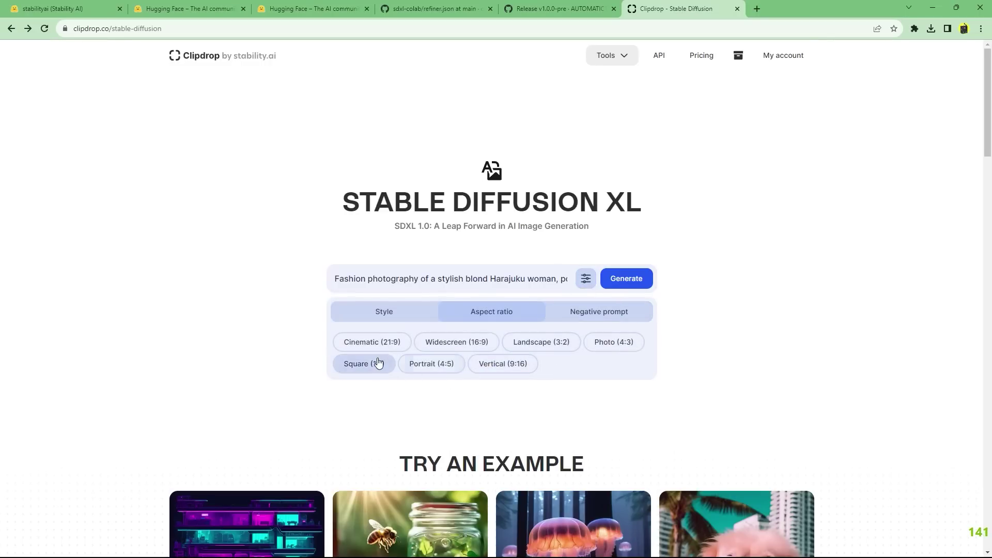
pyautogui.click(400, 319)
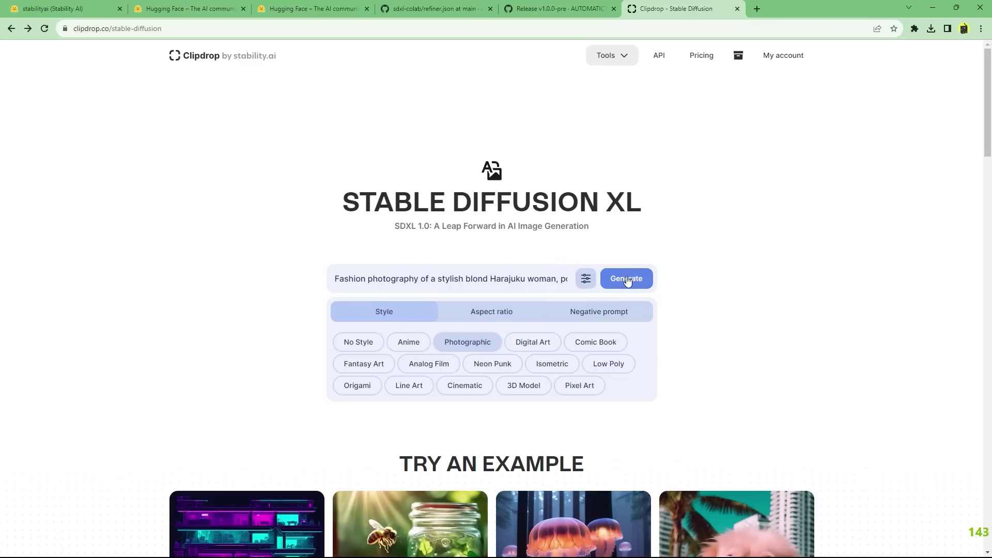
pyautogui.click(488, 387)
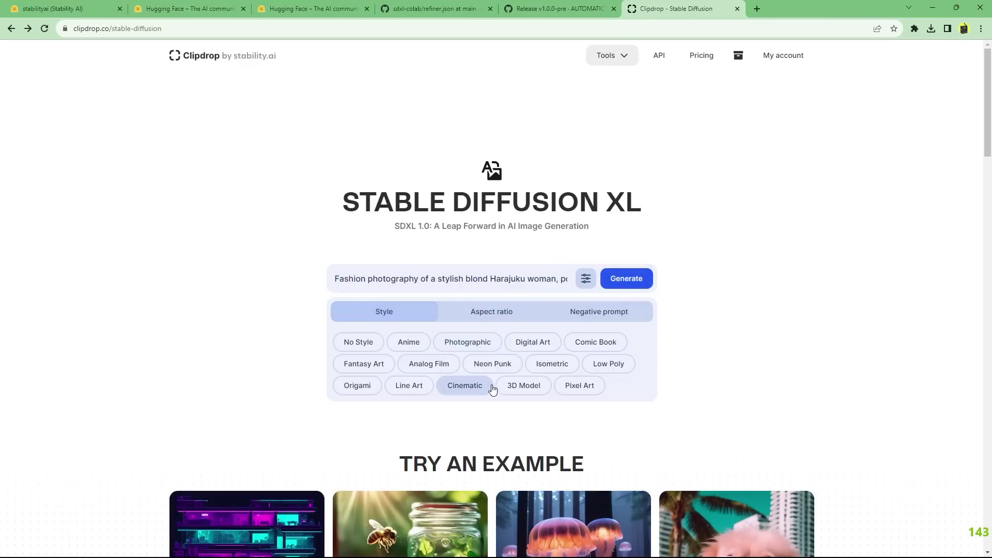
pyautogui.click(636, 282)
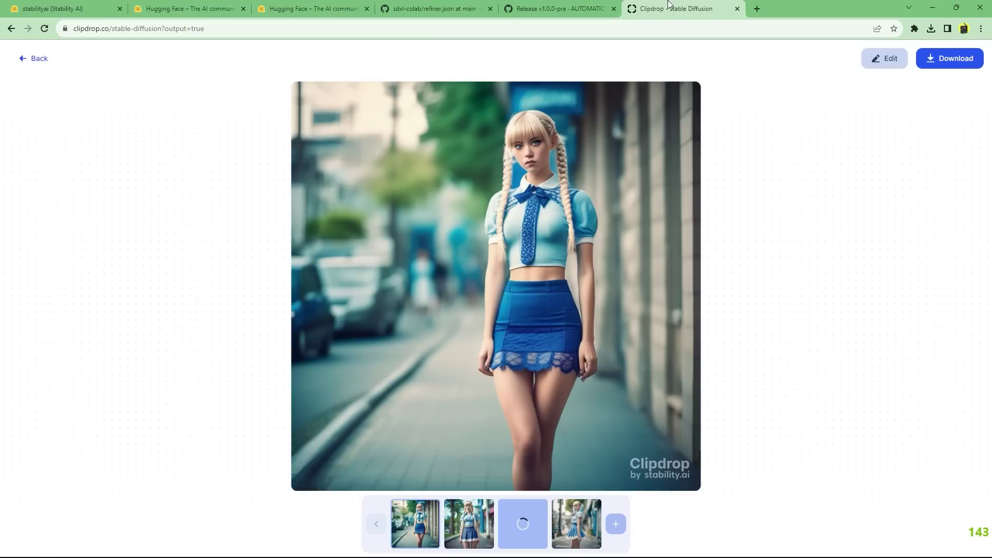